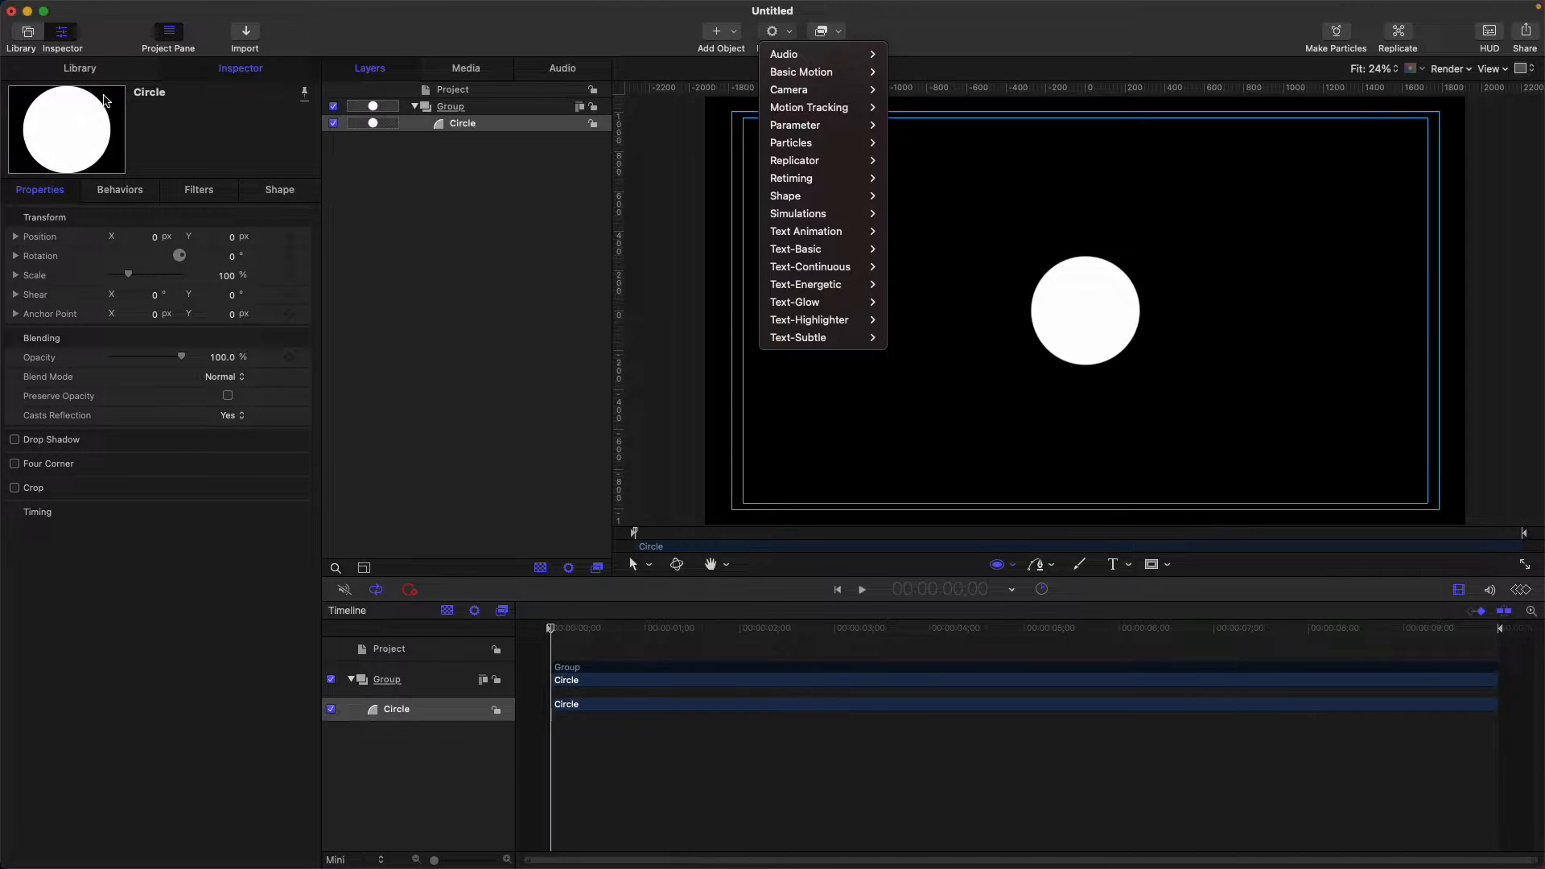
# Apply the Basic Motion > Motion Path behavior from the Library to the white circle.
pyautogui.click(106, 73)
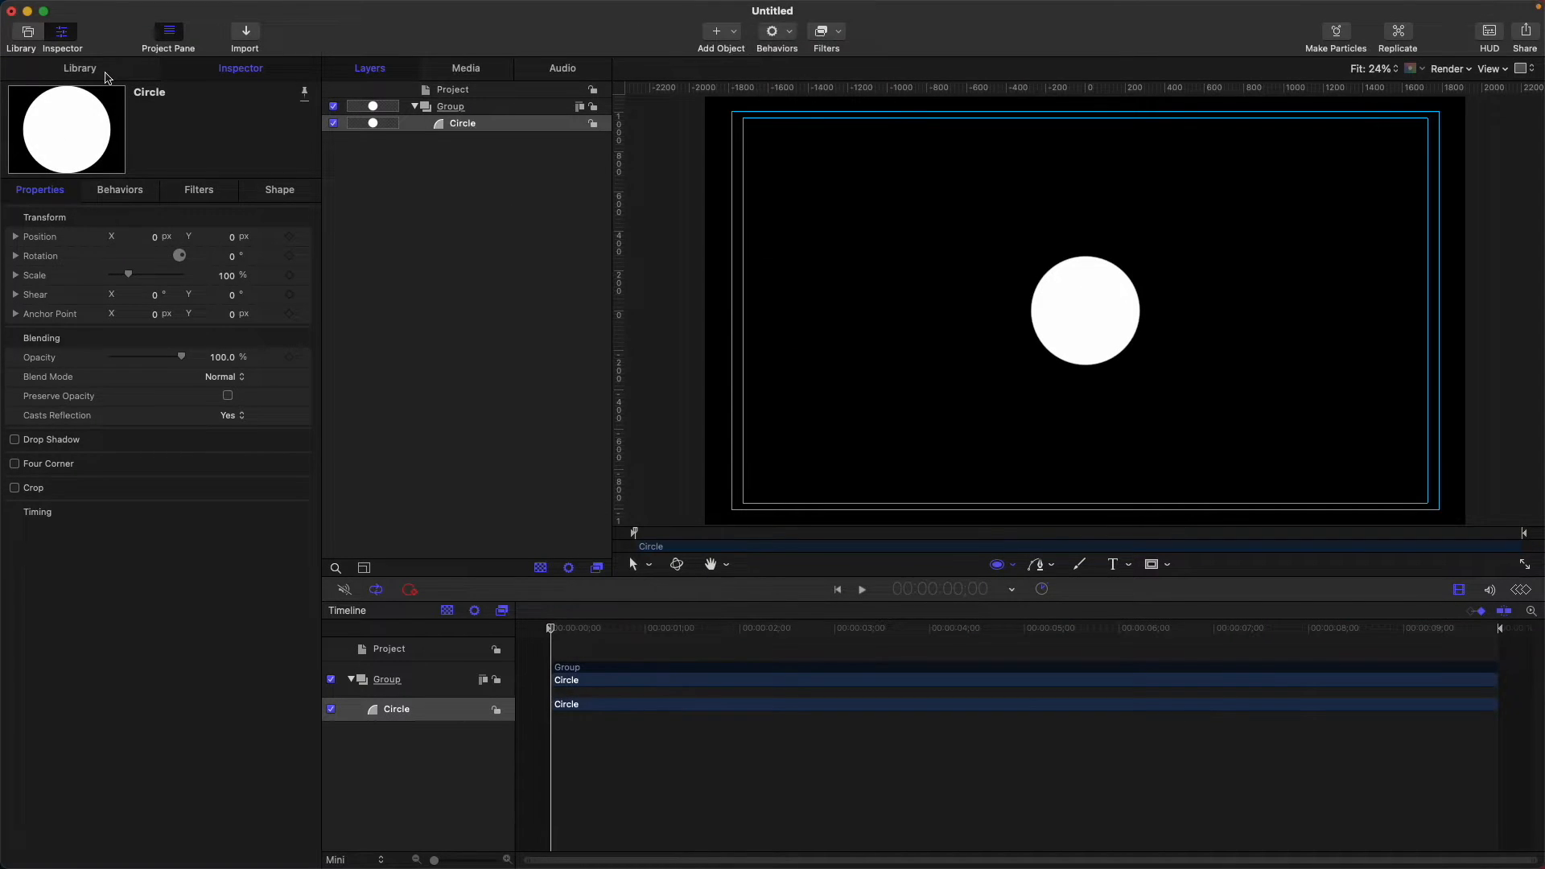
pyautogui.click(106, 74)
pyautogui.click(55, 205)
pyautogui.click(226, 240)
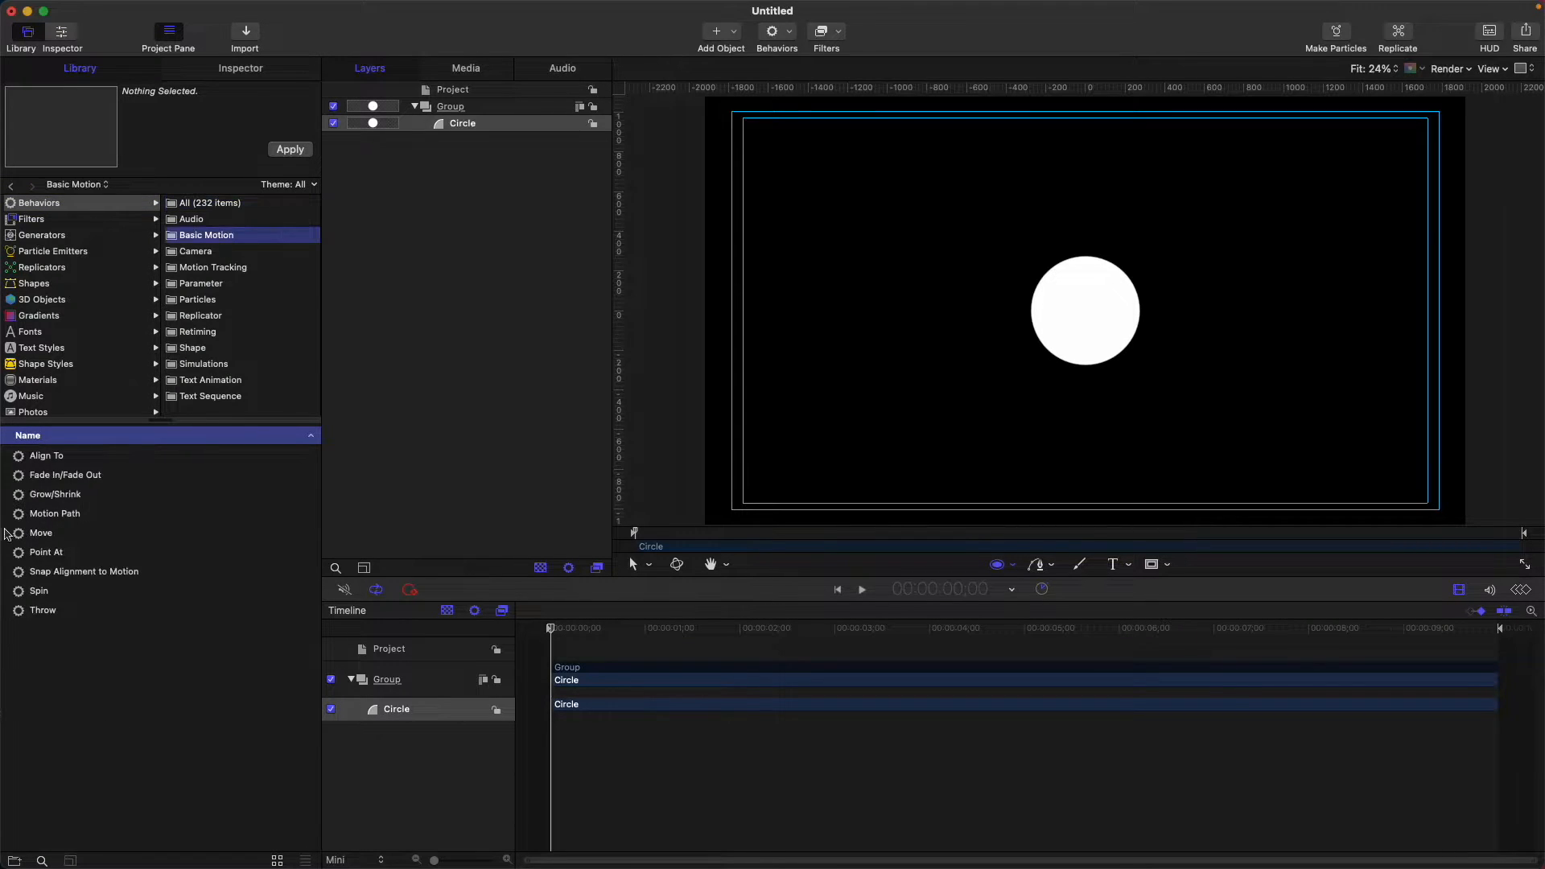
pyautogui.click(73, 515)
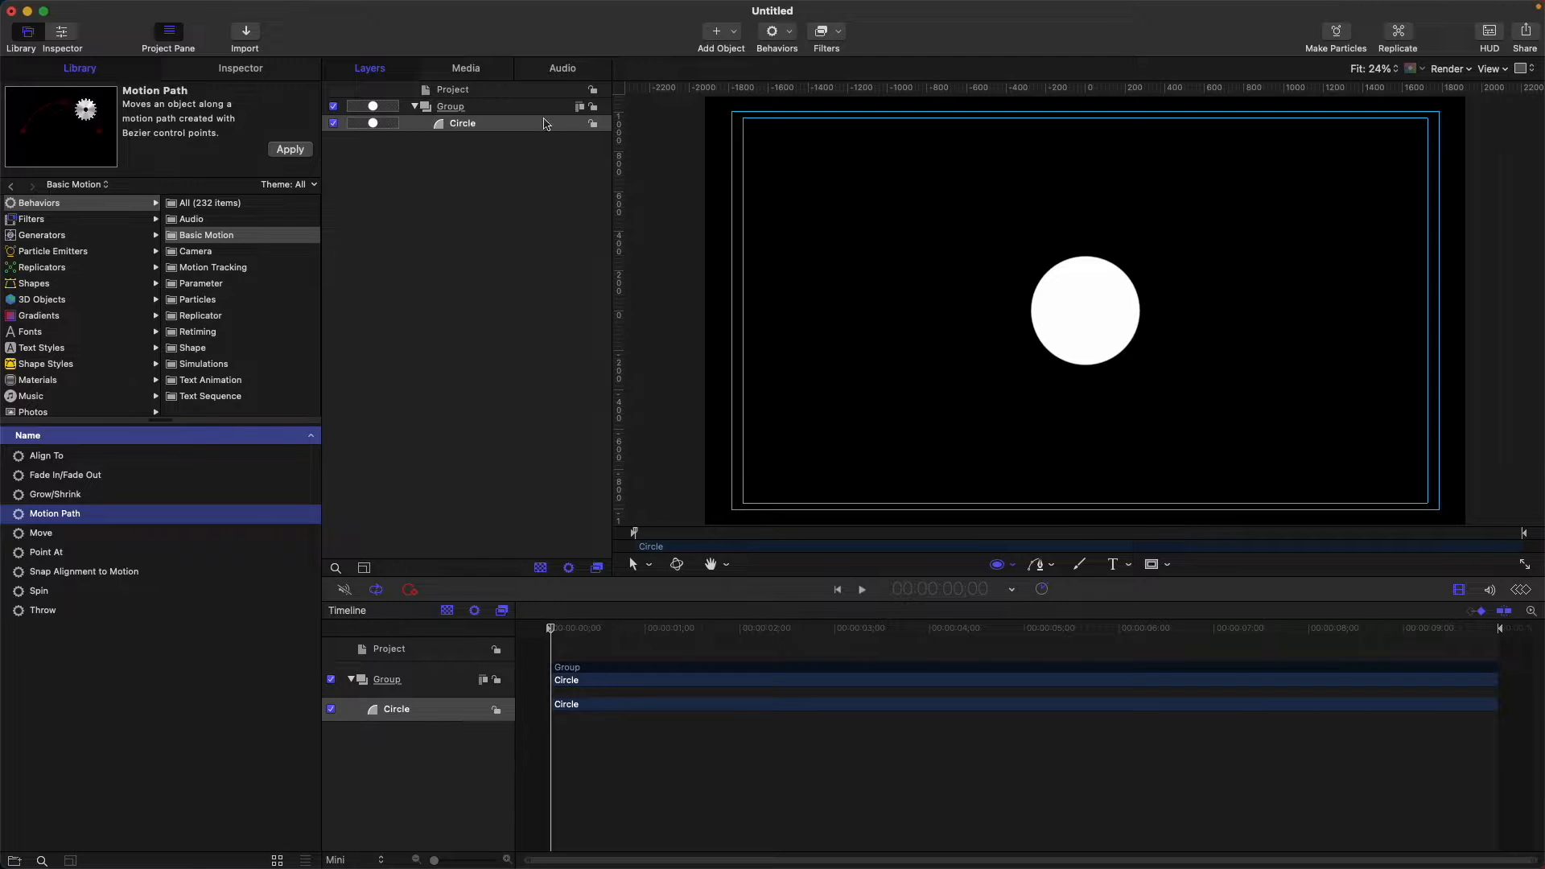
pyautogui.click(289, 150)
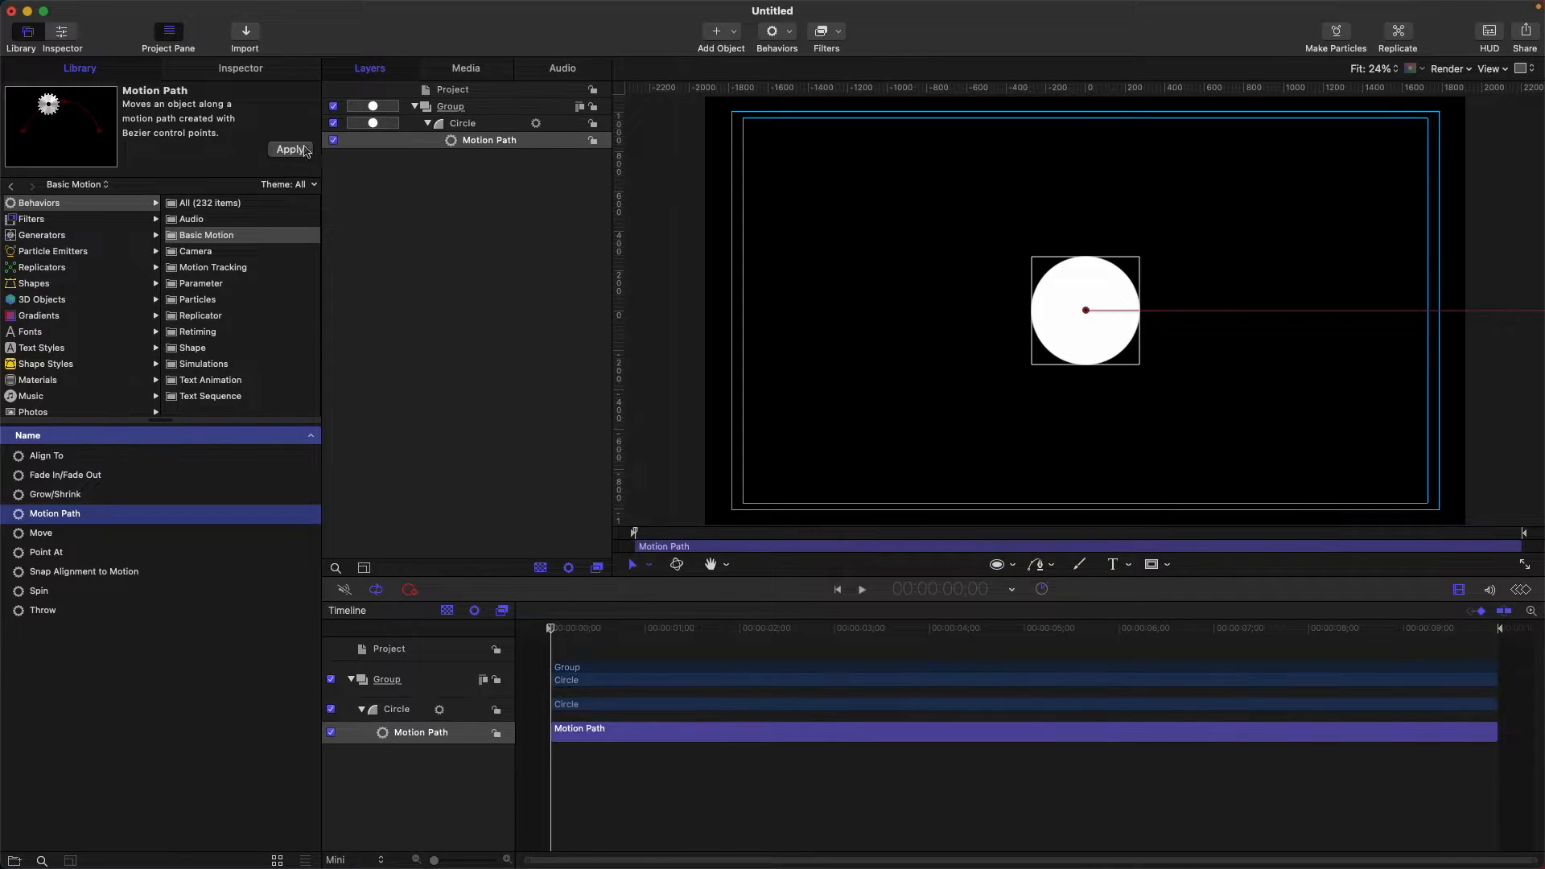
# Show the Motion Path settings, zoom out, and expand Control Points showing Point 2 at 3072.0 px.
pyautogui.press('F2')
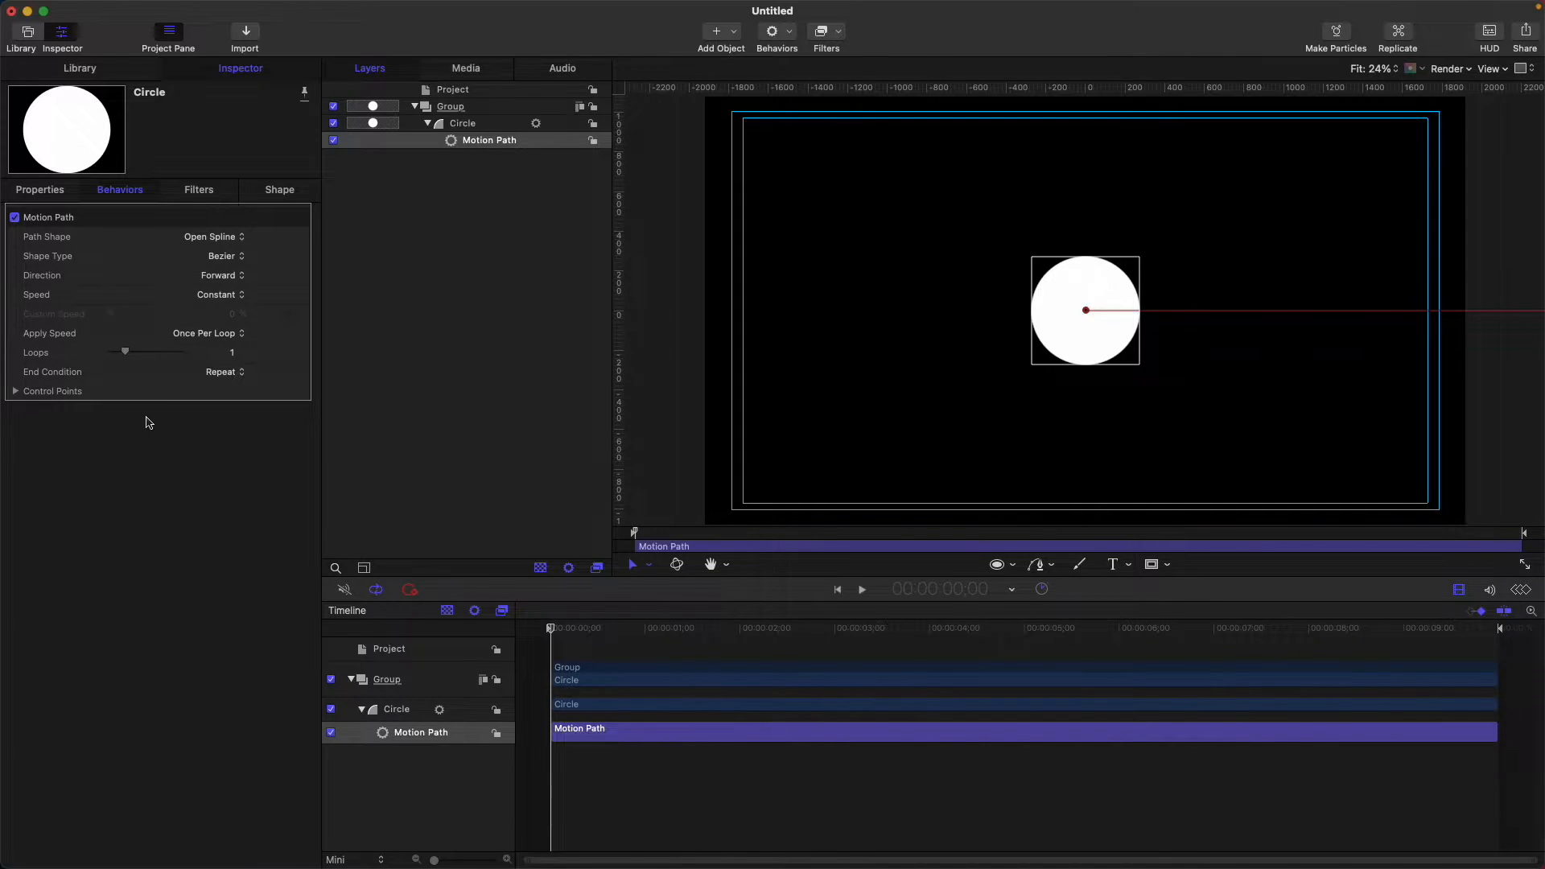
pyautogui.press('super+minus')
pyautogui.press('super+minus')
pyautogui.click(15, 391)
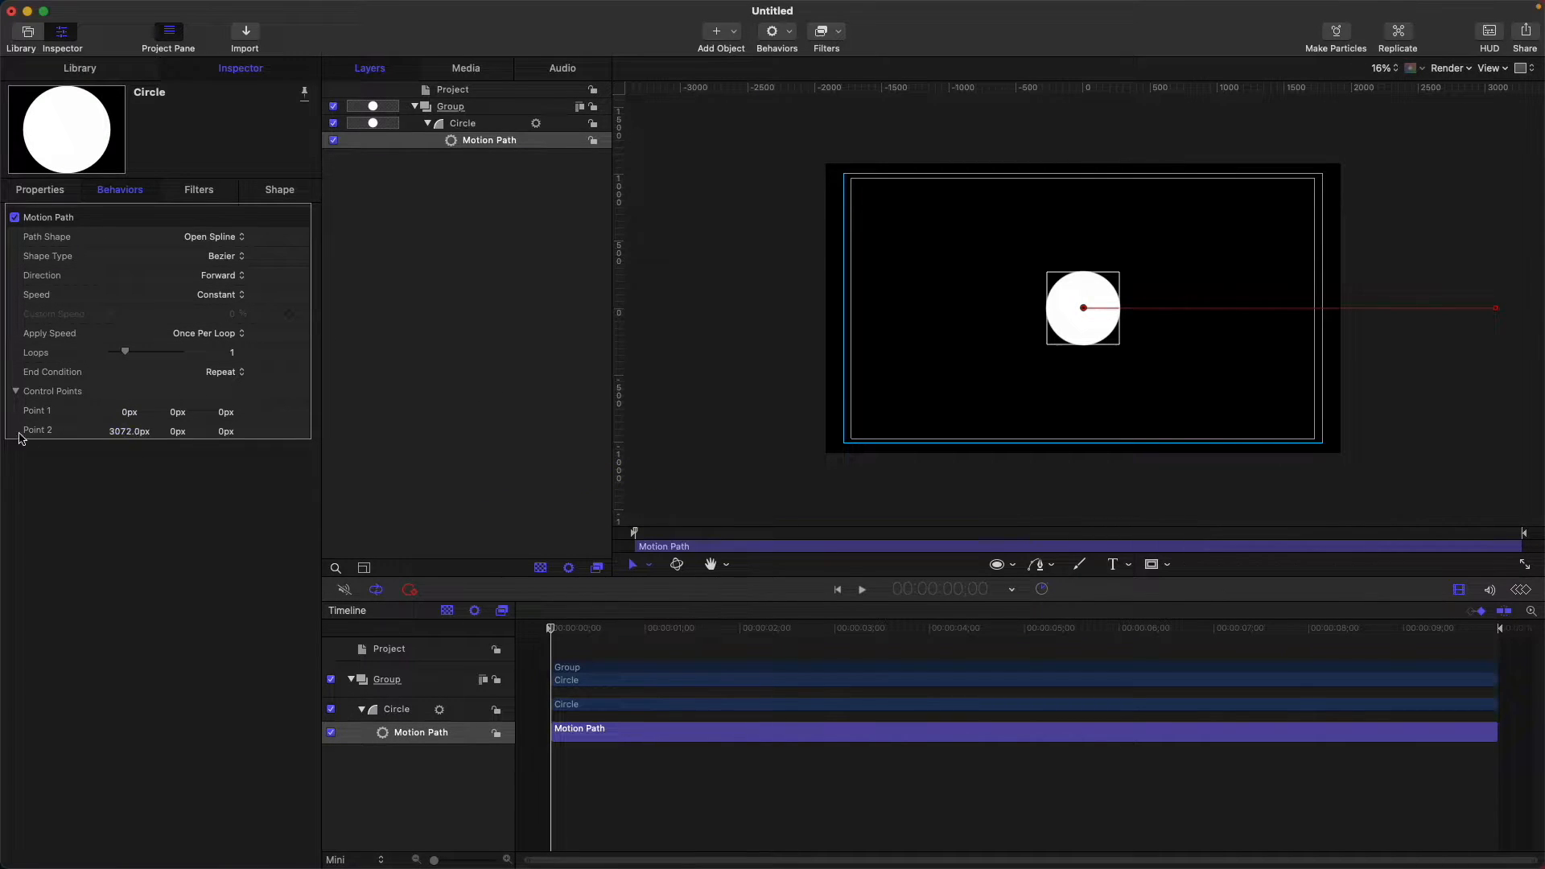
# Lower Point 2's X value to shorten the path, preview it, and keep the Open Spline shape.
pyautogui.moveTo(129, 431); pyautogui.dragTo(104, 431)
pyautogui.moveTo(553, 631); pyautogui.dragTo(1402, 633)
pyautogui.press('Home')
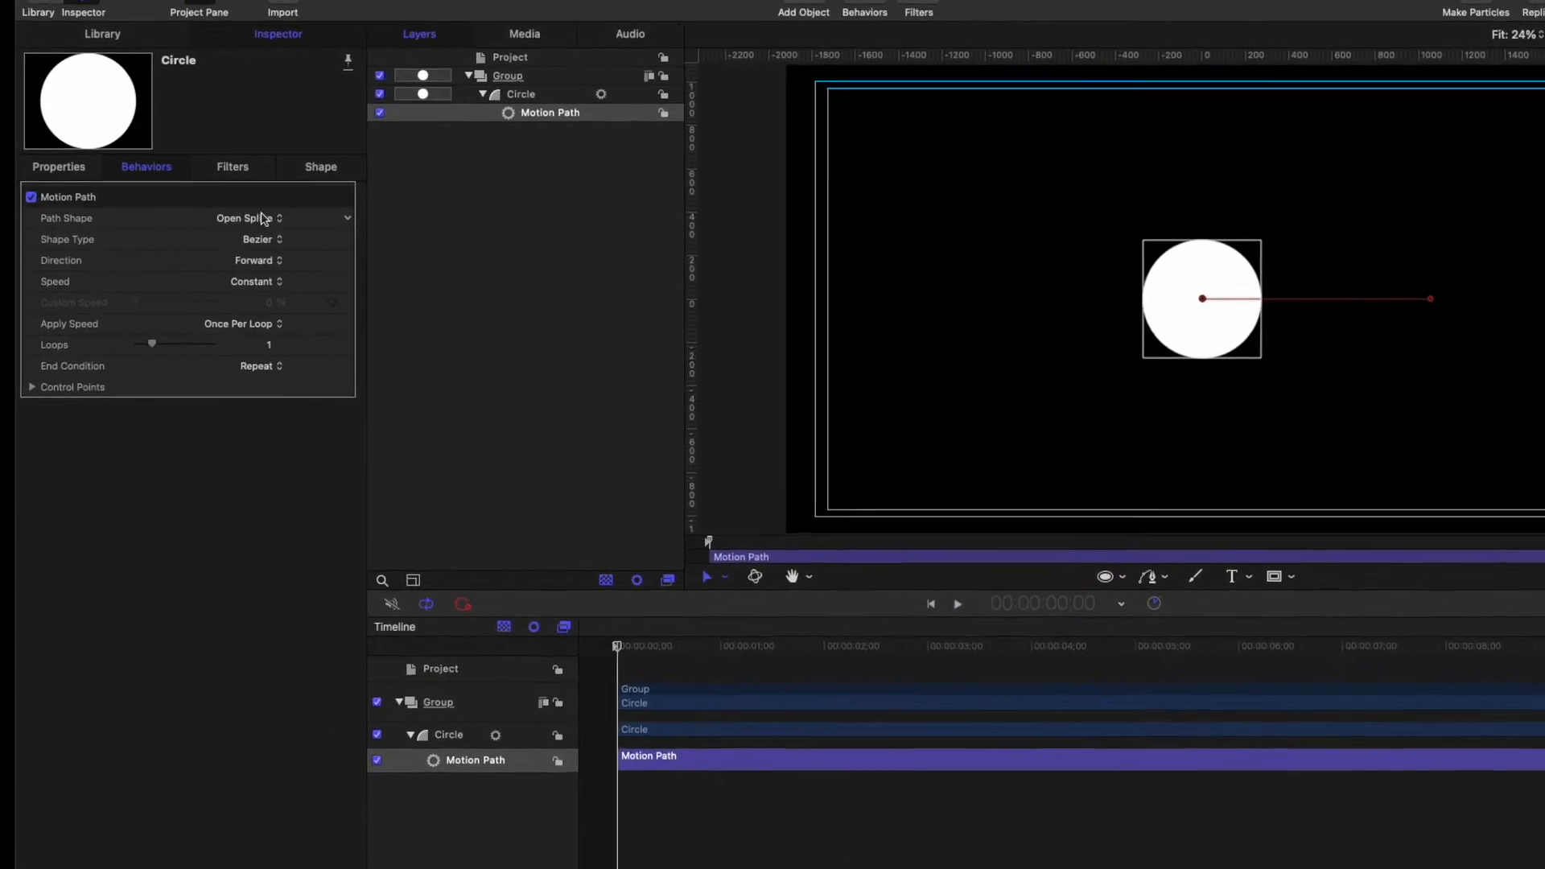
pyautogui.click(275, 239)
pyautogui.click(364, 213)
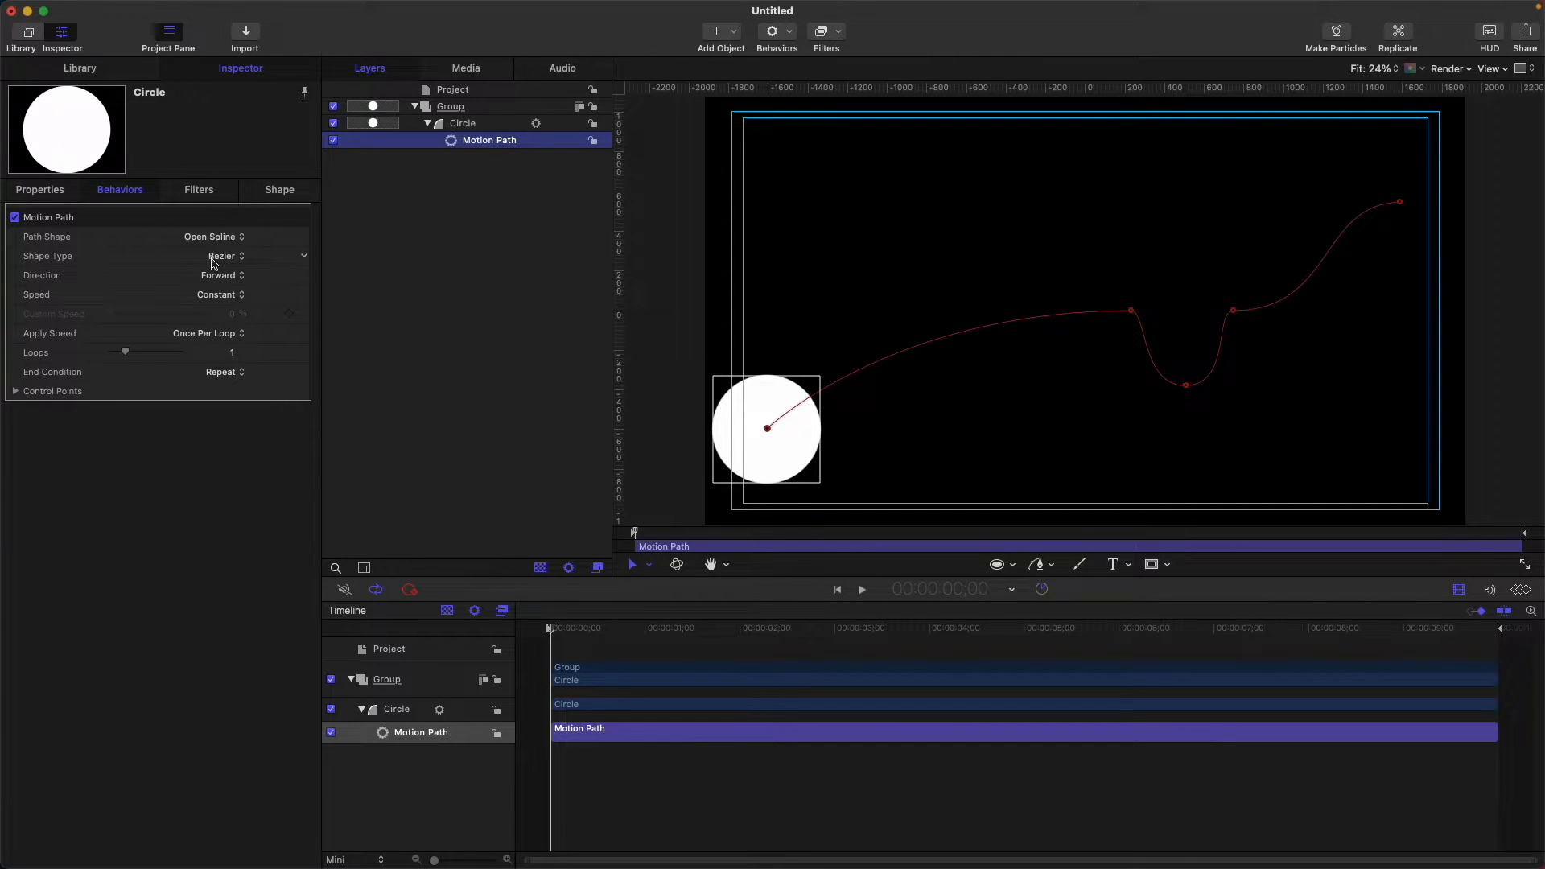
pyautogui.click(215, 255)
pyautogui.click(222, 272)
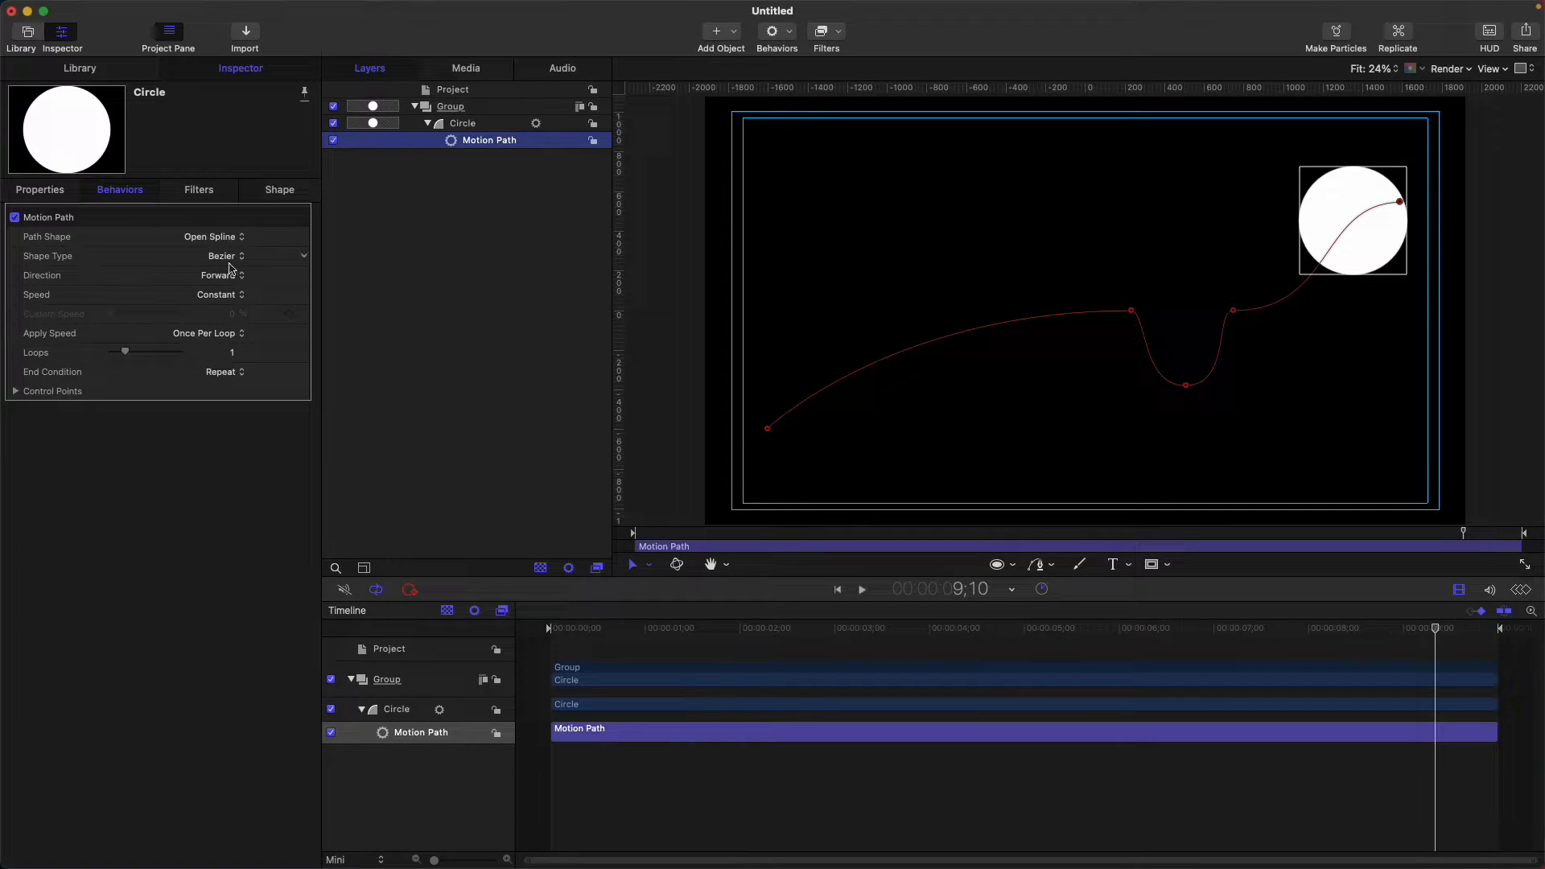
pyautogui.click(215, 255)
pyautogui.click(222, 271)
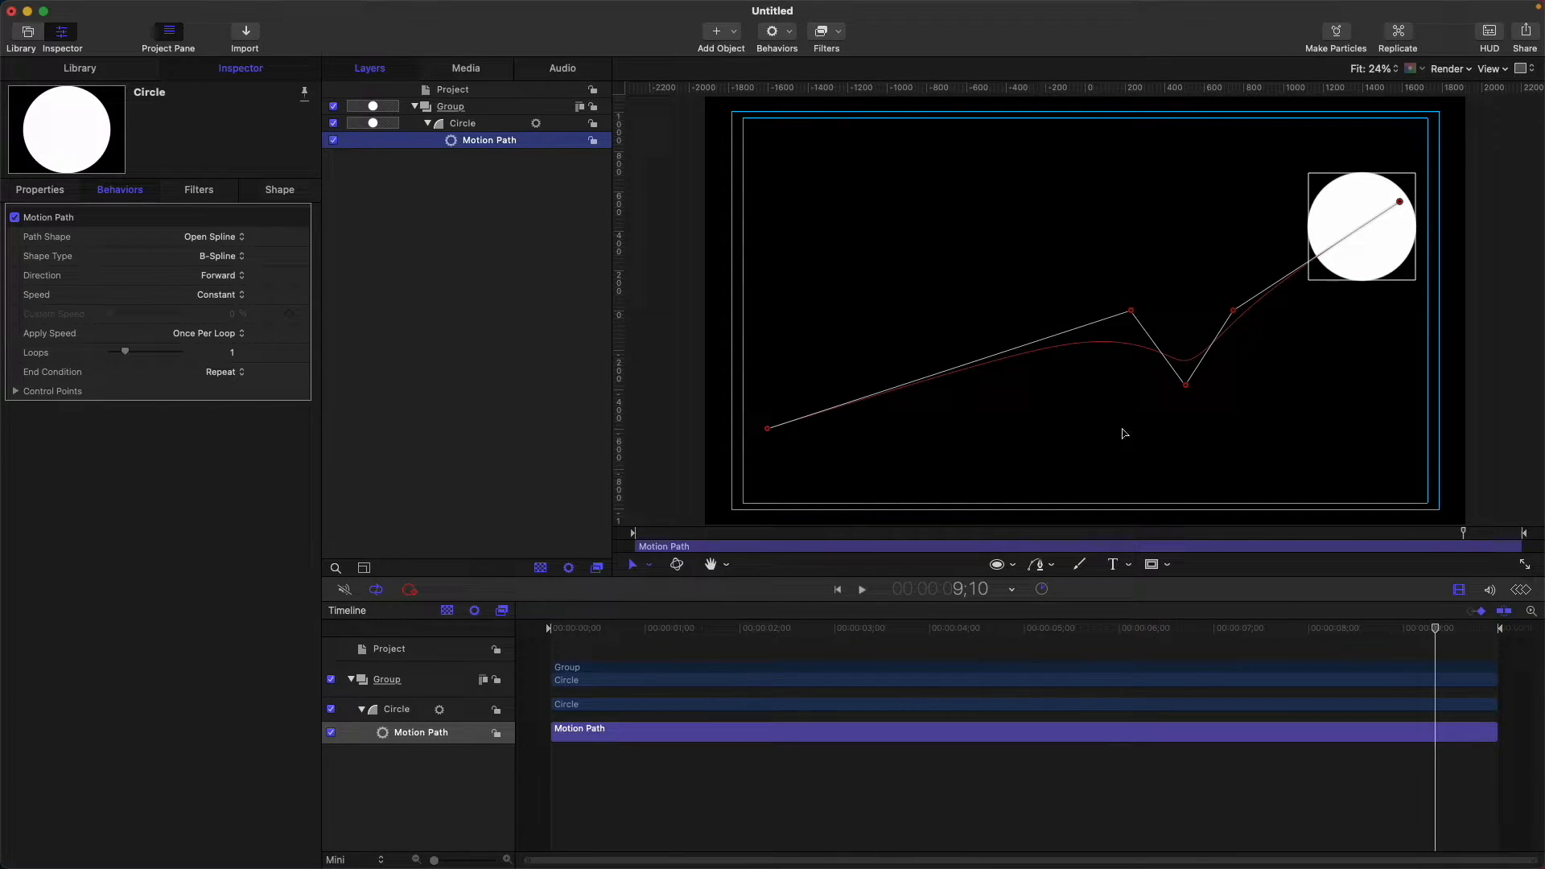
pyautogui.moveTo(764, 637); pyautogui.dragTo(539, 650)
pyautogui.click(232, 255)
pyautogui.click(228, 241)
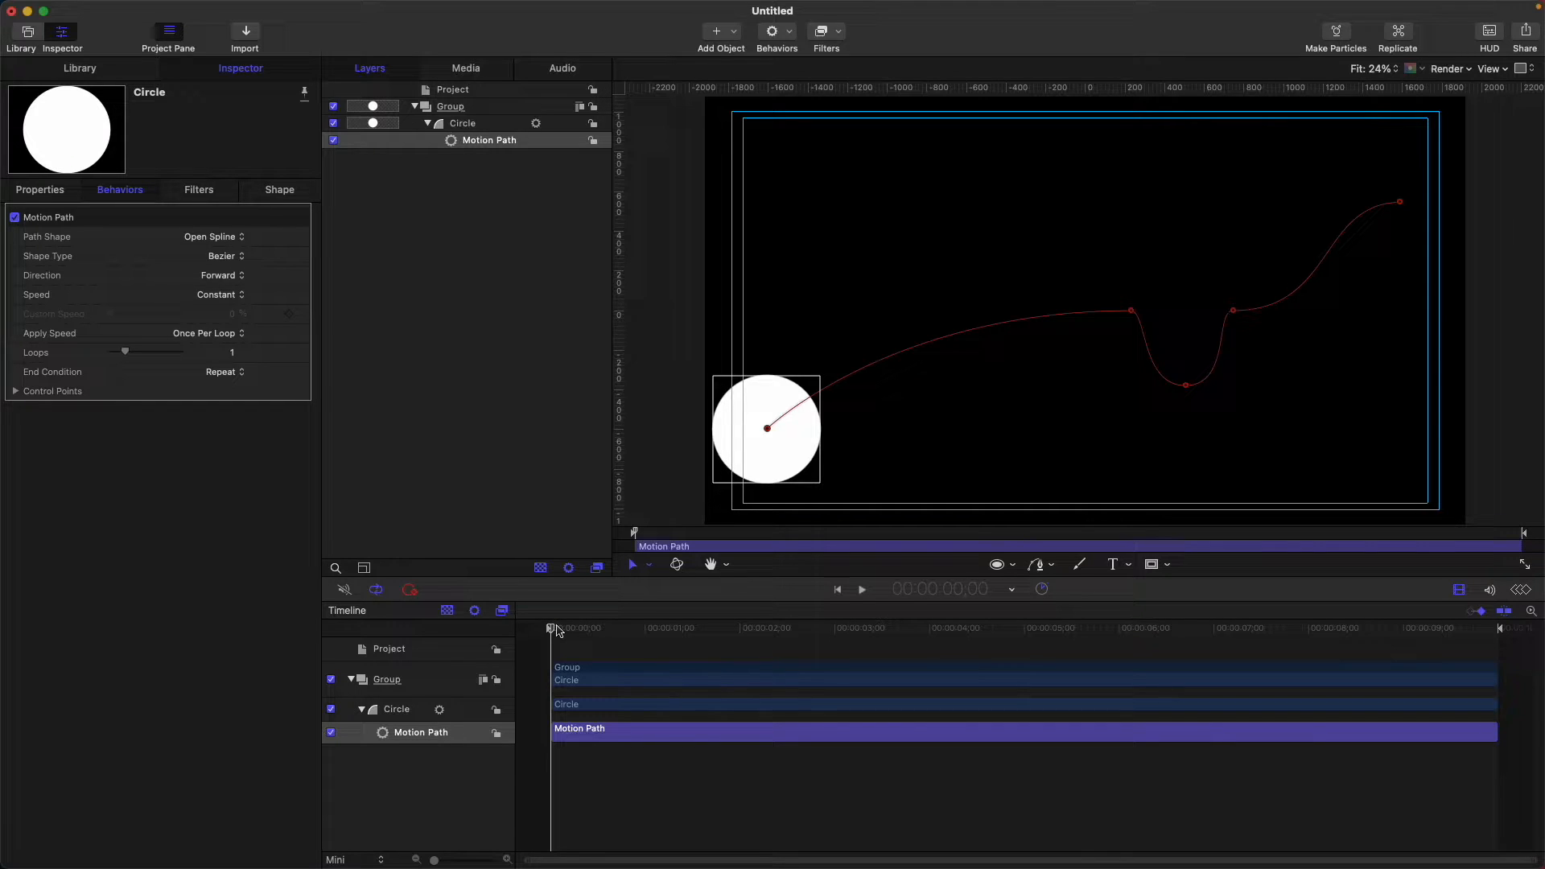
# Set the Motion Path Direction to Reverse, leaving Speed on Constant.
pyautogui.moveTo(557, 631); pyautogui.dragTo(1494, 630)
pyautogui.press('Home')
pyautogui.click(230, 281)
pyautogui.click(219, 298)
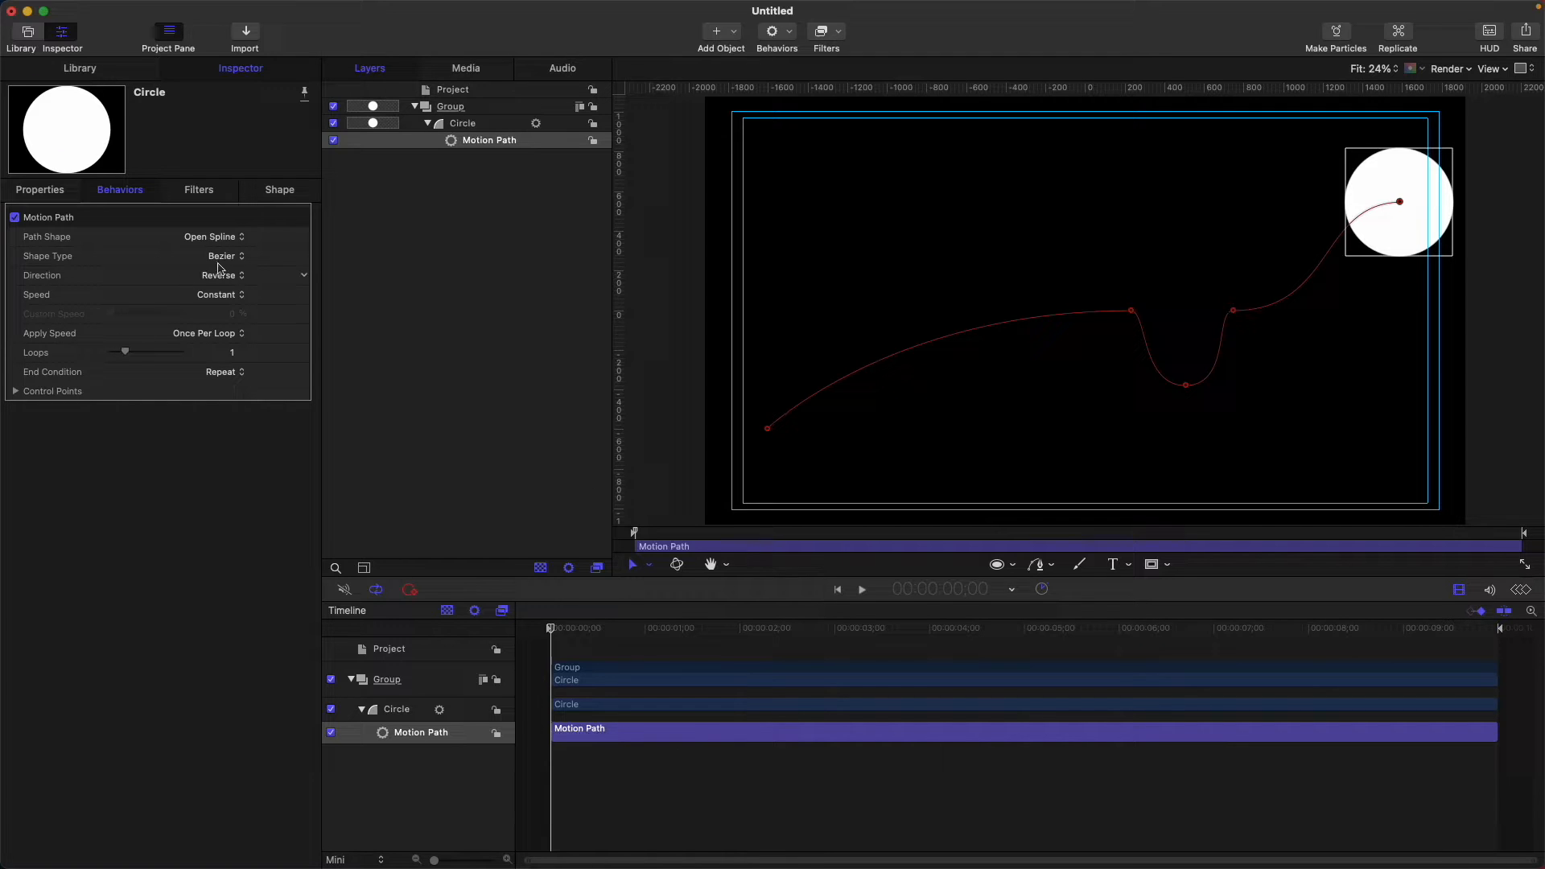
pyautogui.click(203, 297)
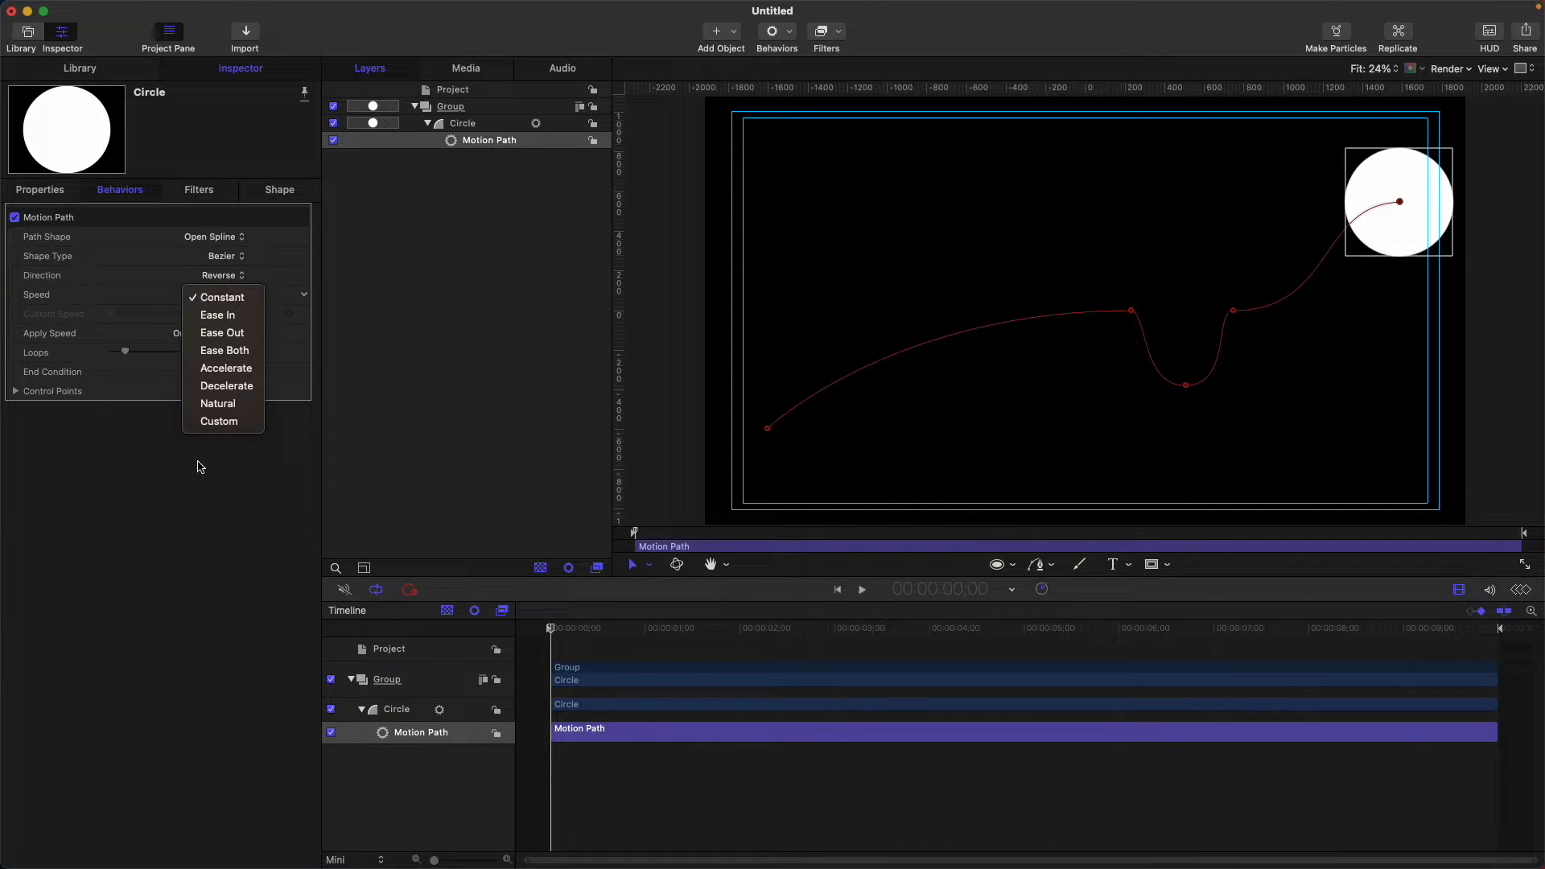
pyautogui.click(299, 356)
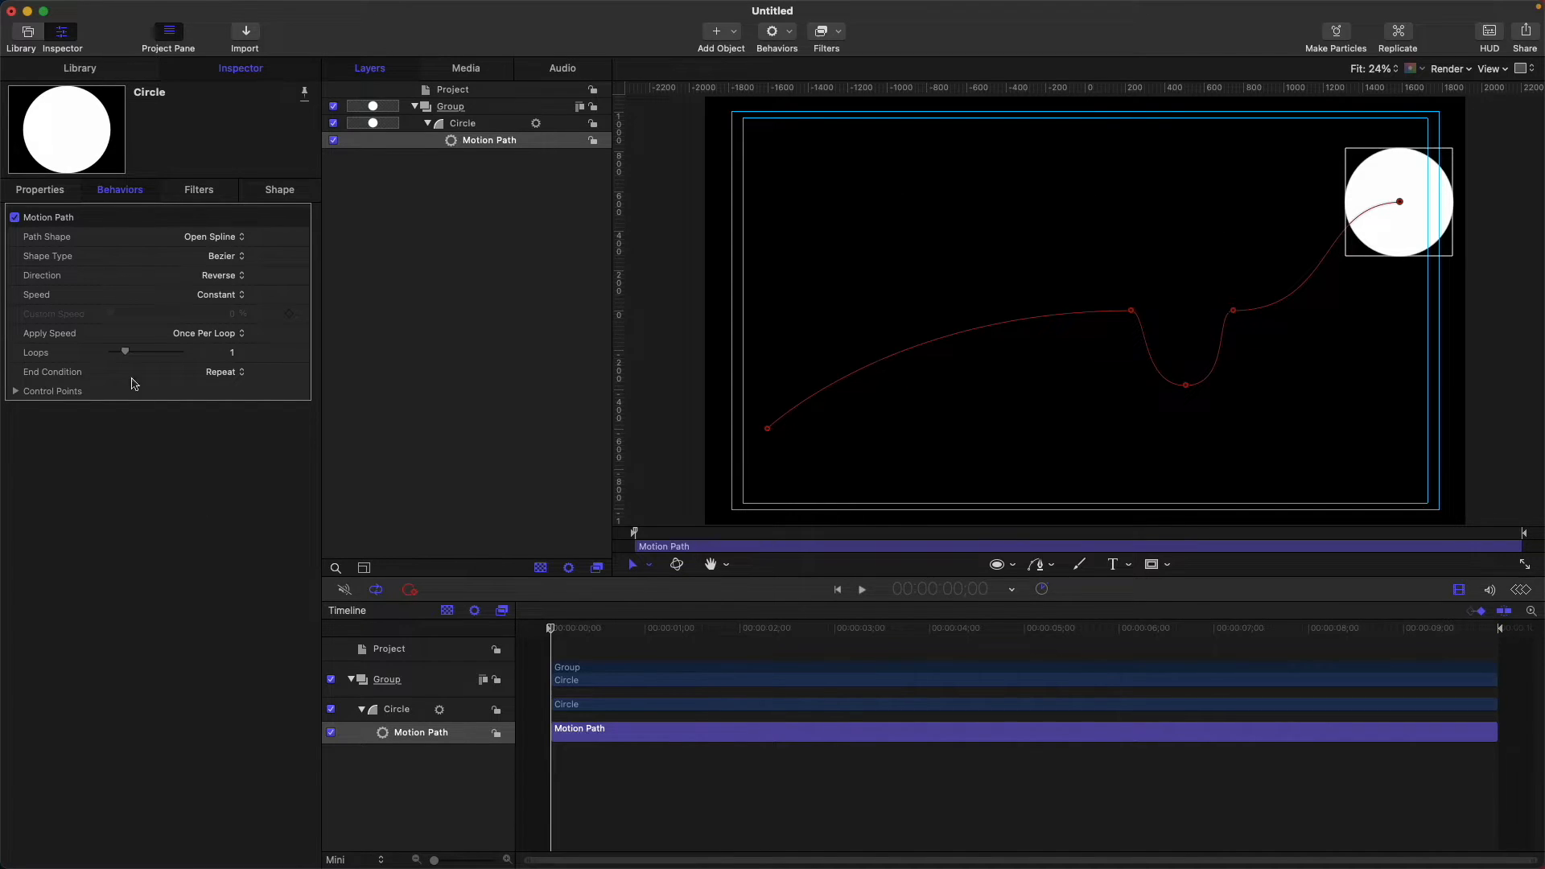
# Switch the Motion Path Direction back to Forward and preview the circle's travel.
pyautogui.moveTo(552, 633)
pyautogui.mouseDown()
pyautogui.moveTo(654, 634)
pyautogui.moveTo(550, 634)
pyautogui.mouseUp()
pyautogui.click(216, 275)
pyautogui.click(217, 260)
pyautogui.moveTo(587, 626); pyautogui.dragTo(1504, 602)
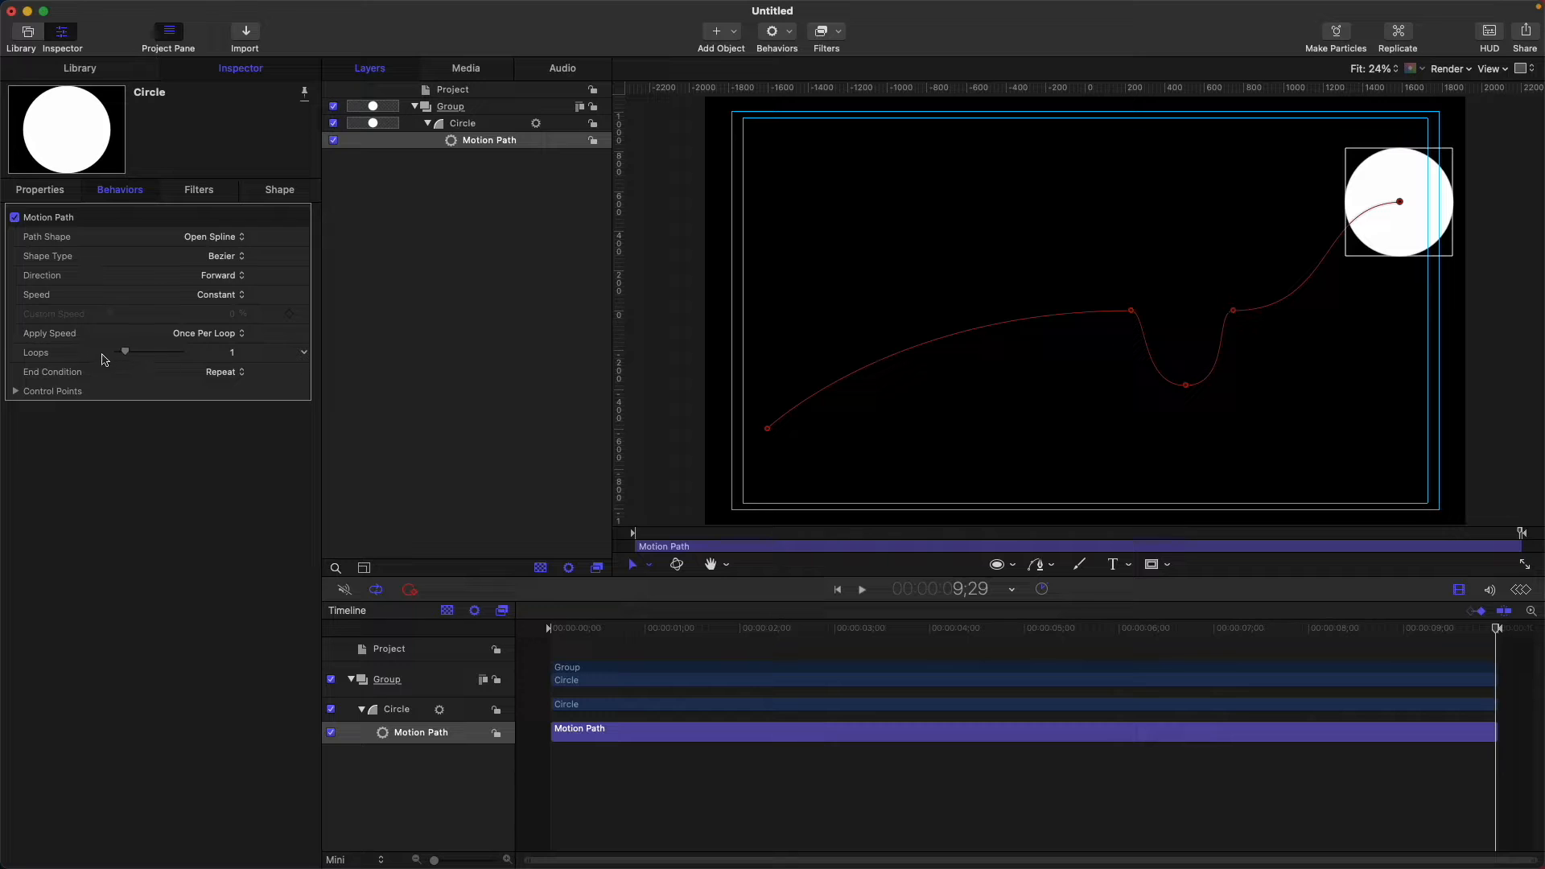
pyautogui.moveTo(629, 629); pyautogui.dragTo(550, 629)
# Set Loops to 2 and play the animation to watch the double pass.
pyautogui.click(134, 353)
pyautogui.press('space')
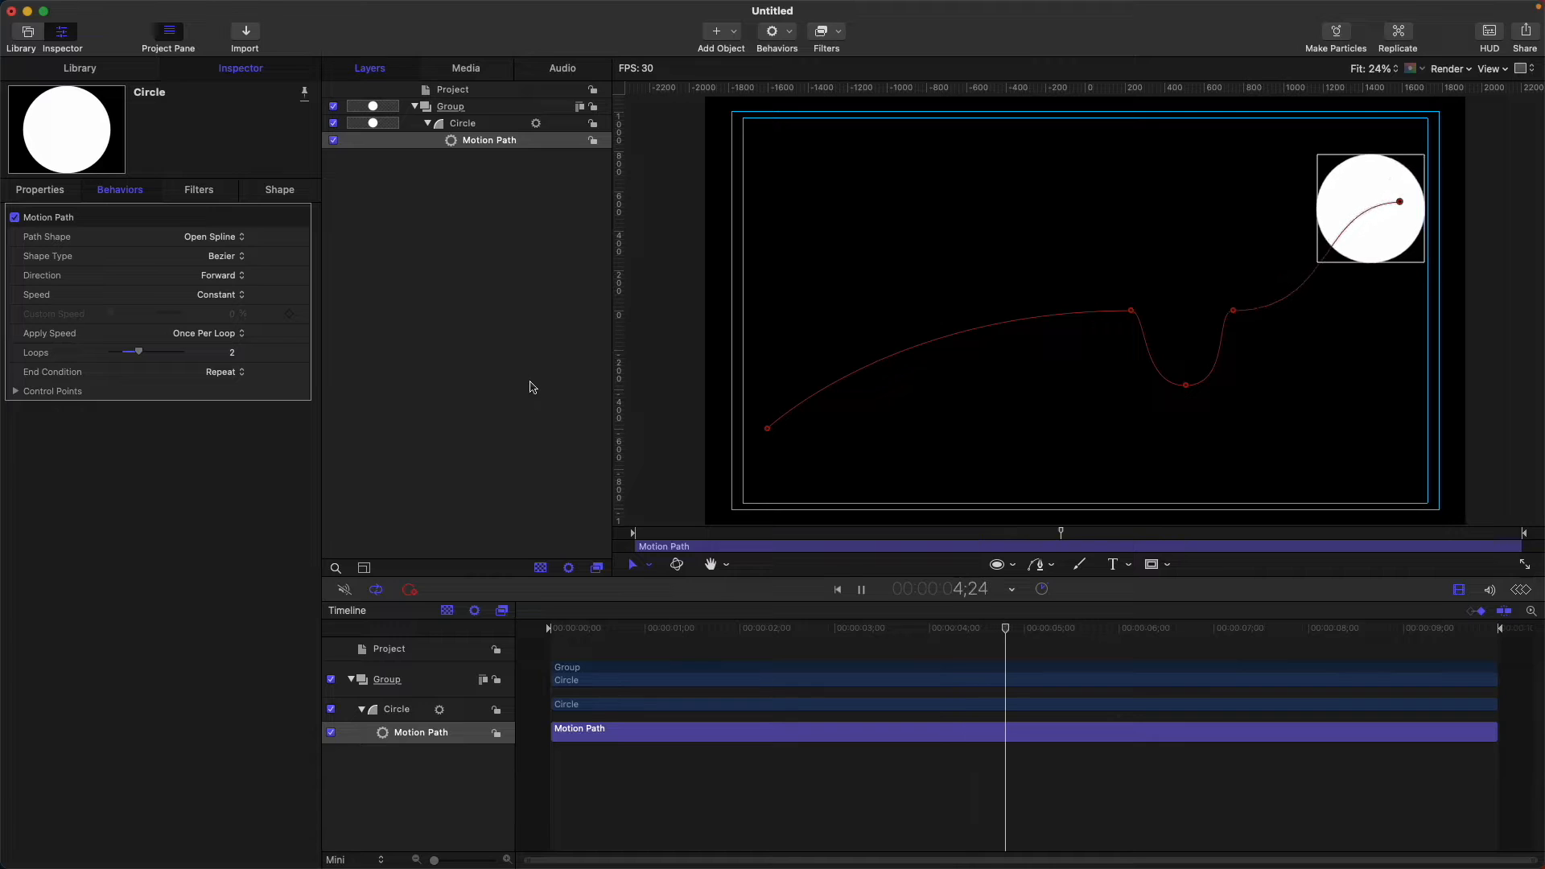
pyautogui.press('space')
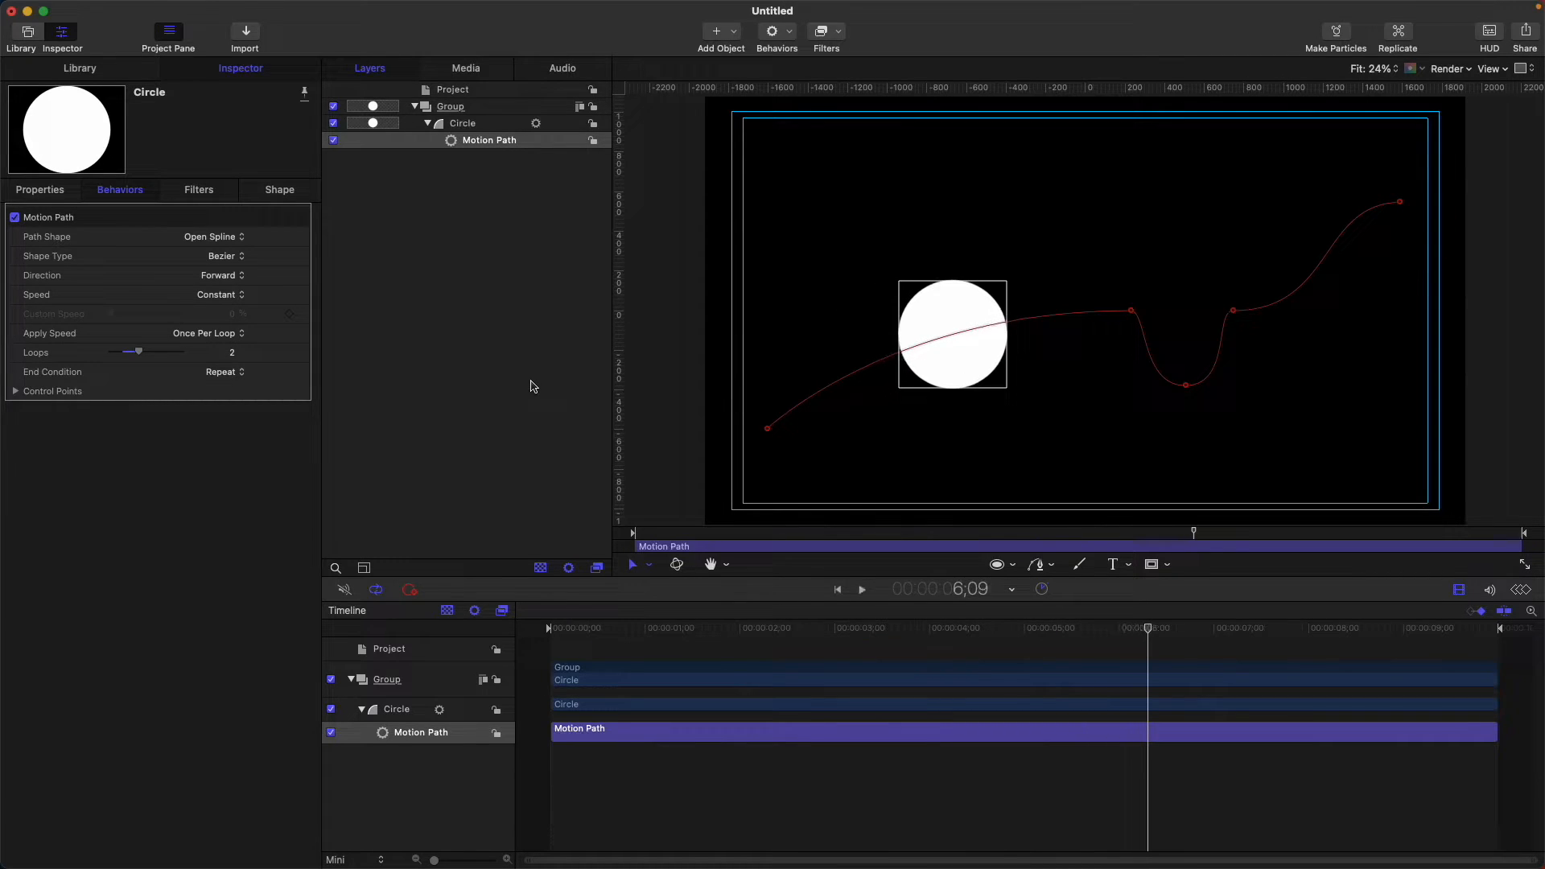
pyautogui.press('space')
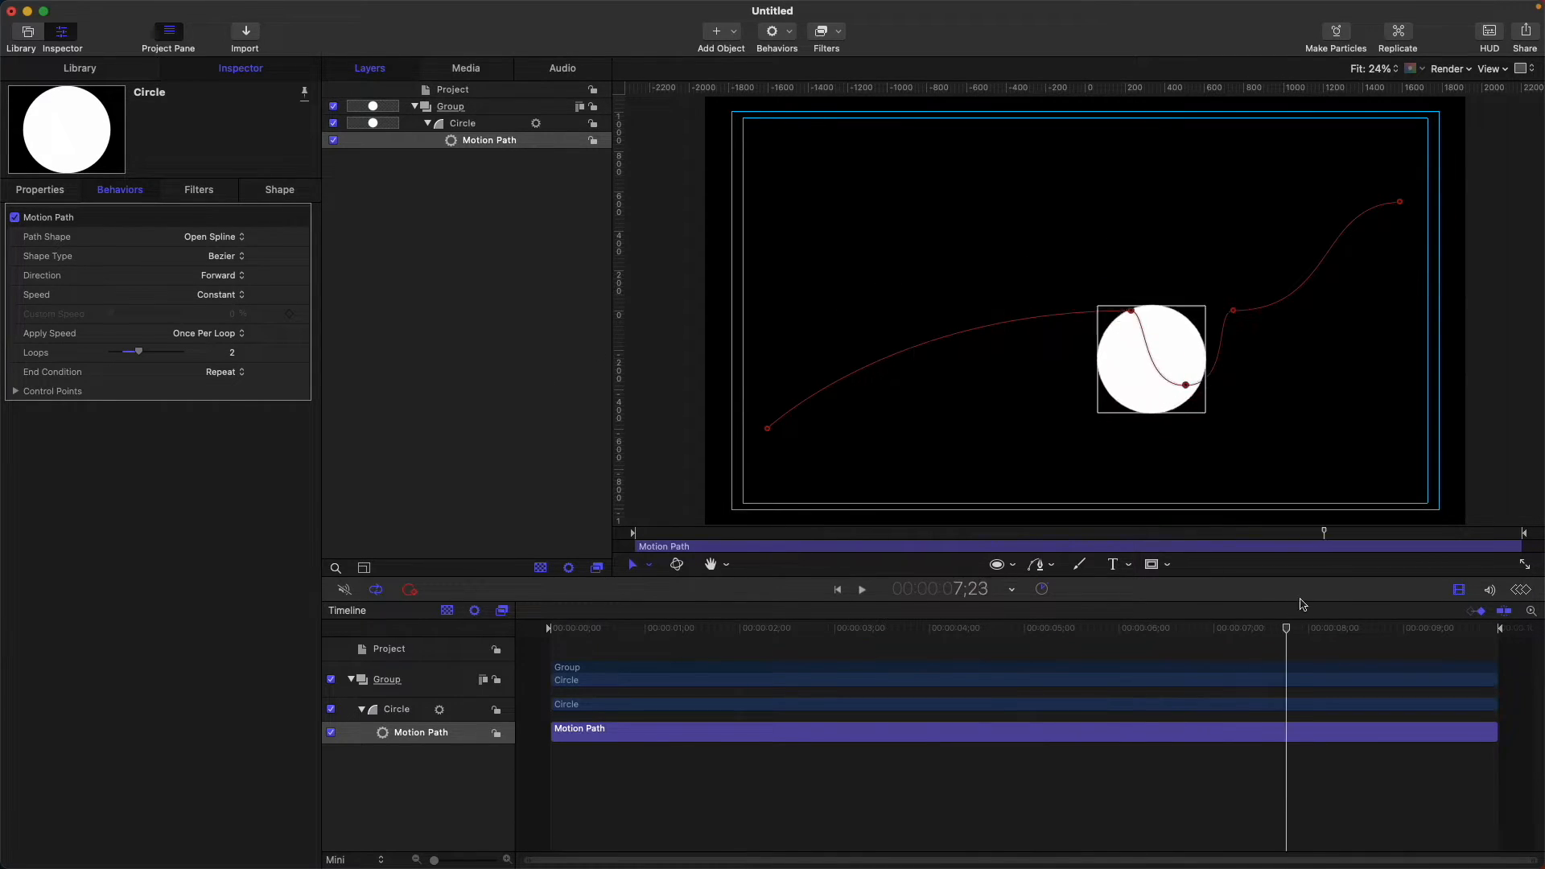
pyautogui.moveTo(1458, 570); pyautogui.dragTo(454, 561)
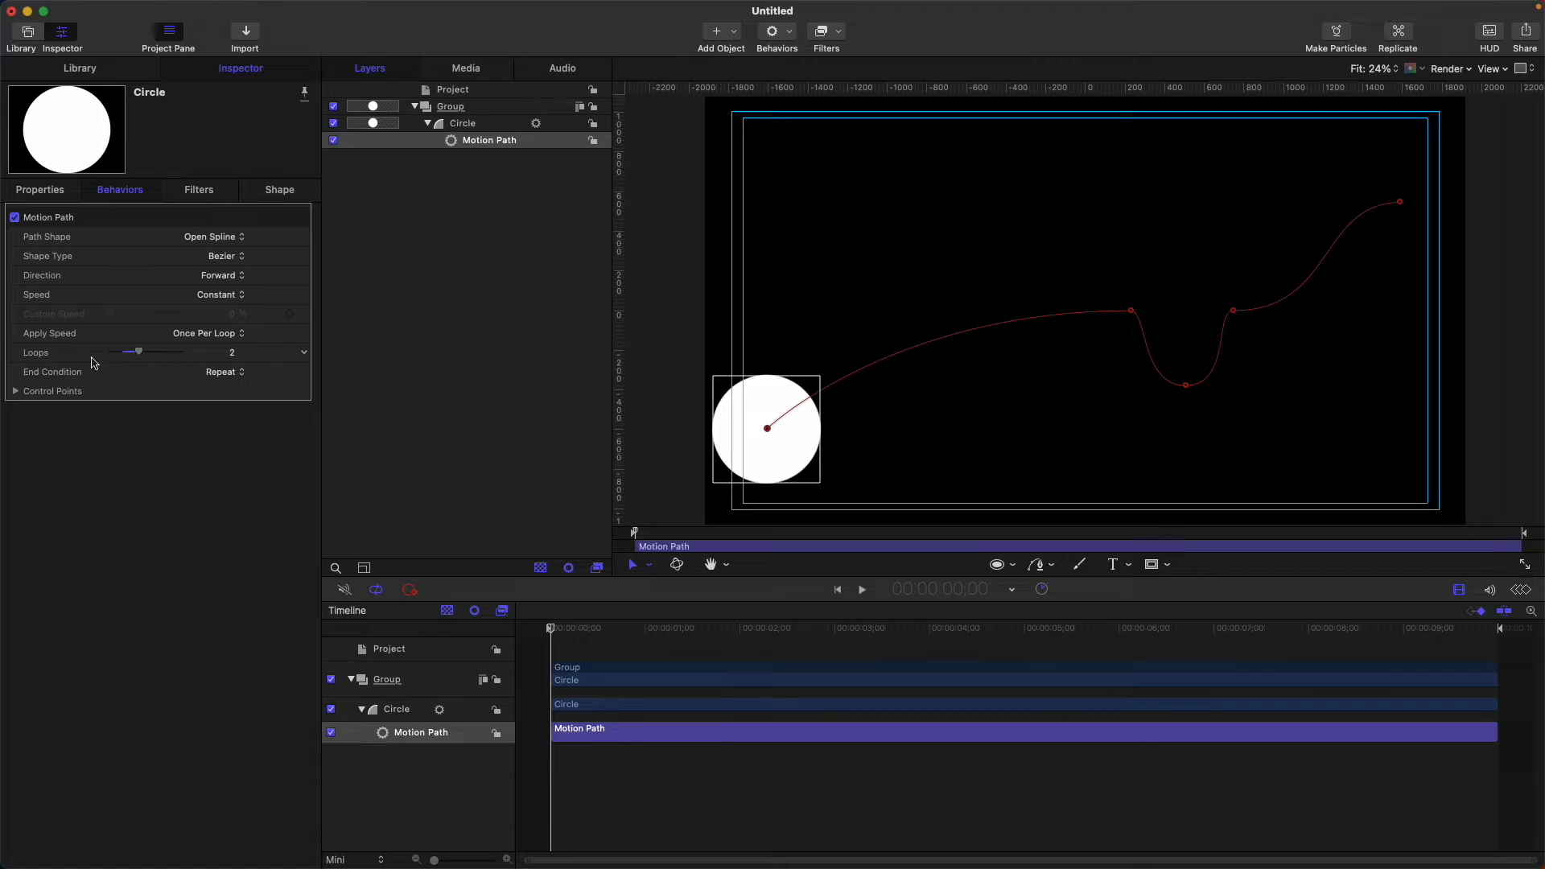
# Try the Ping-Pong end condition and play the back-and-forth motion.
pyautogui.click(229, 375)
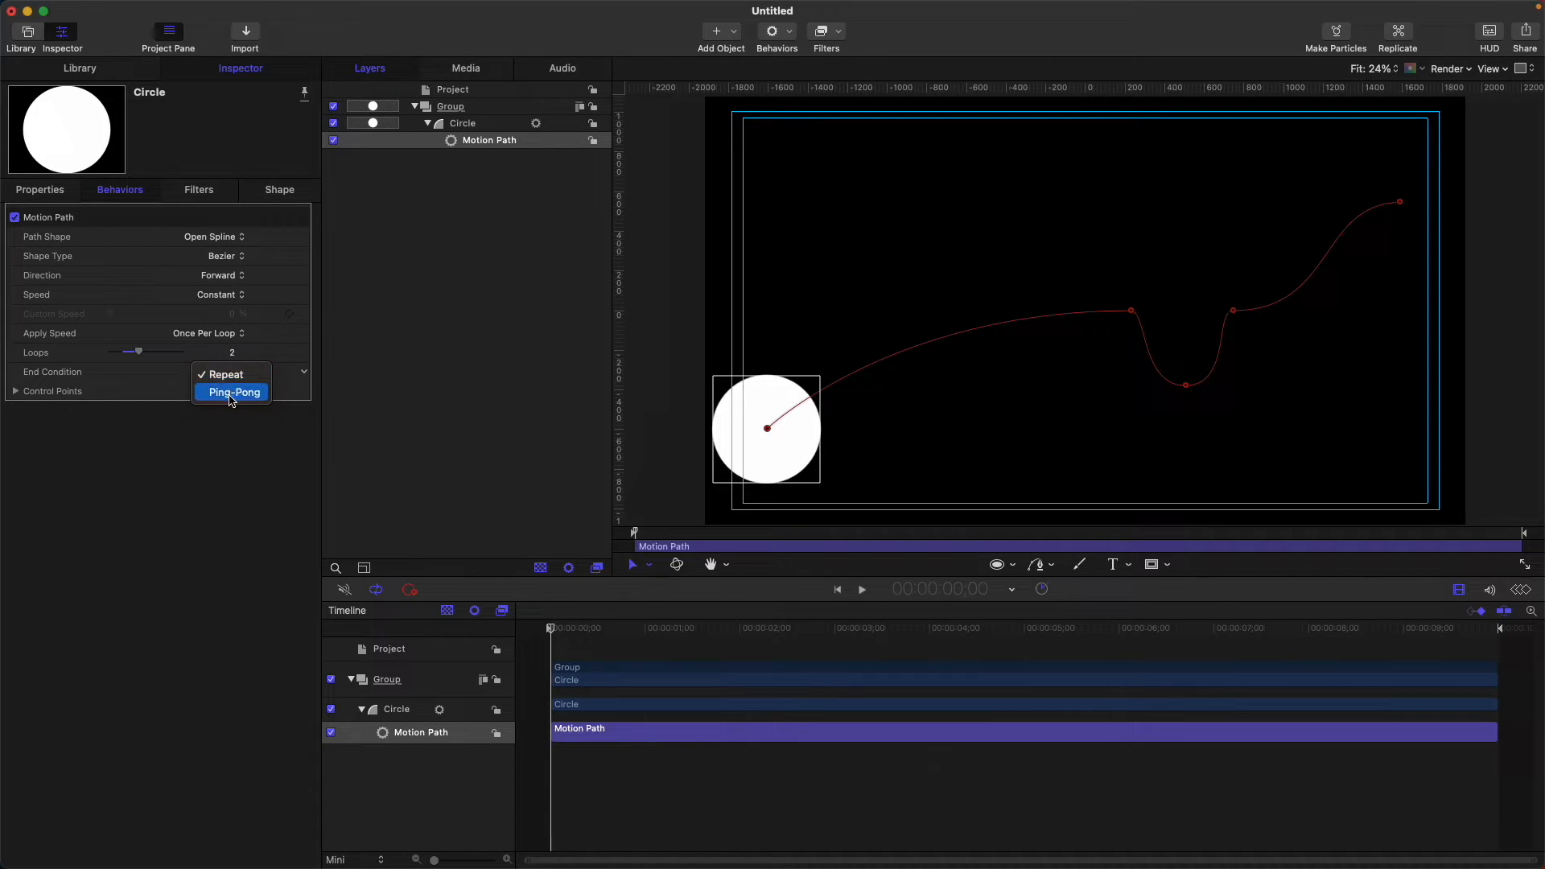
pyautogui.click(231, 394)
pyautogui.press('space')
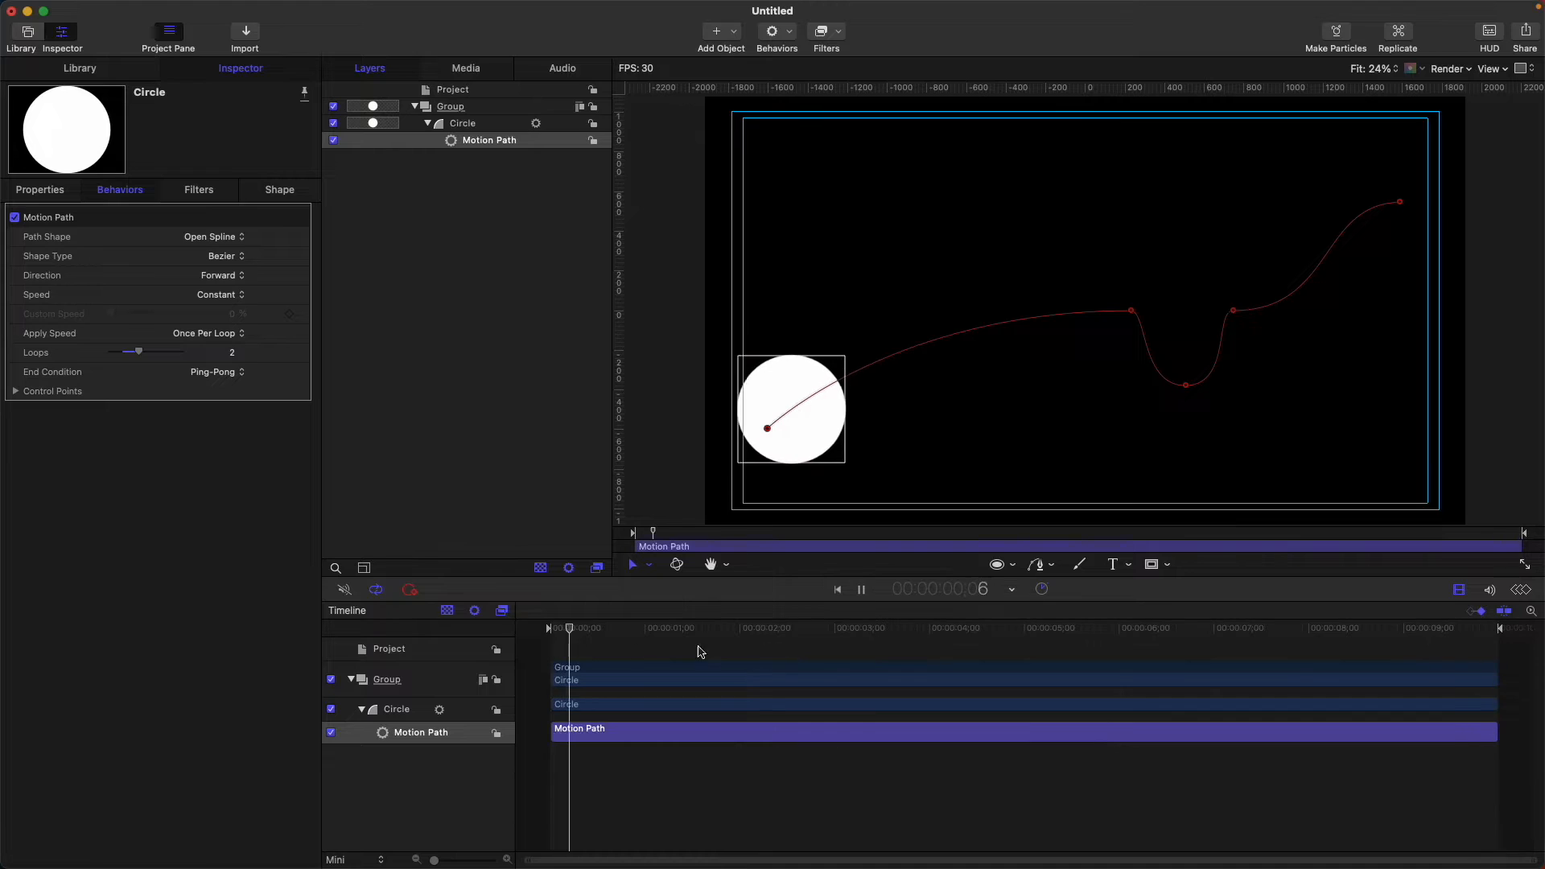
pyautogui.click(551, 630)
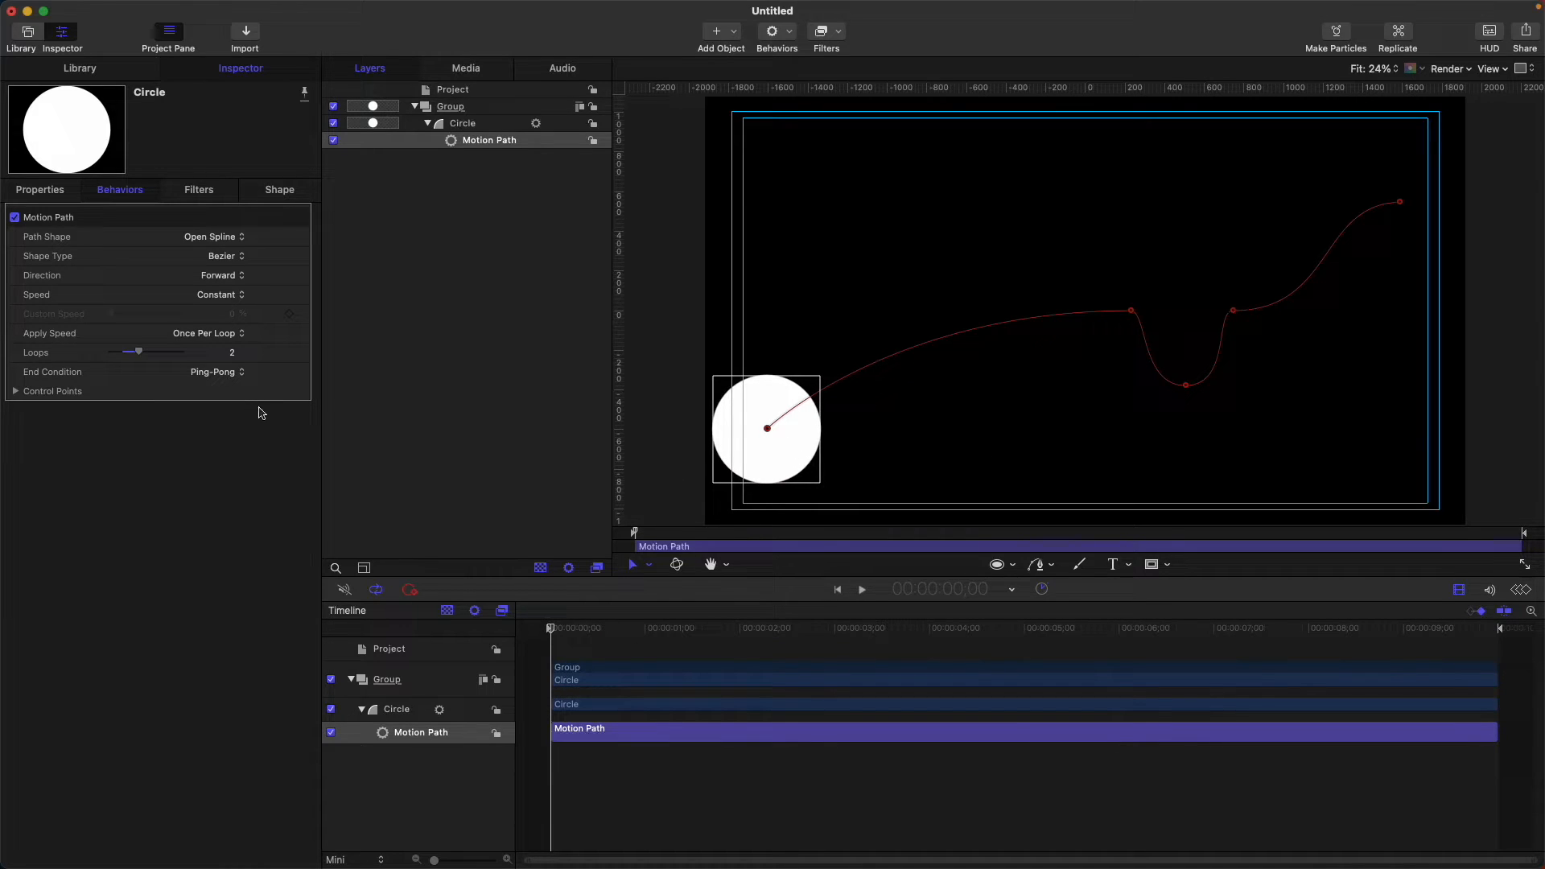
# Set End Condition back to Repeat and Loops to 1.
pyautogui.click(234, 374)
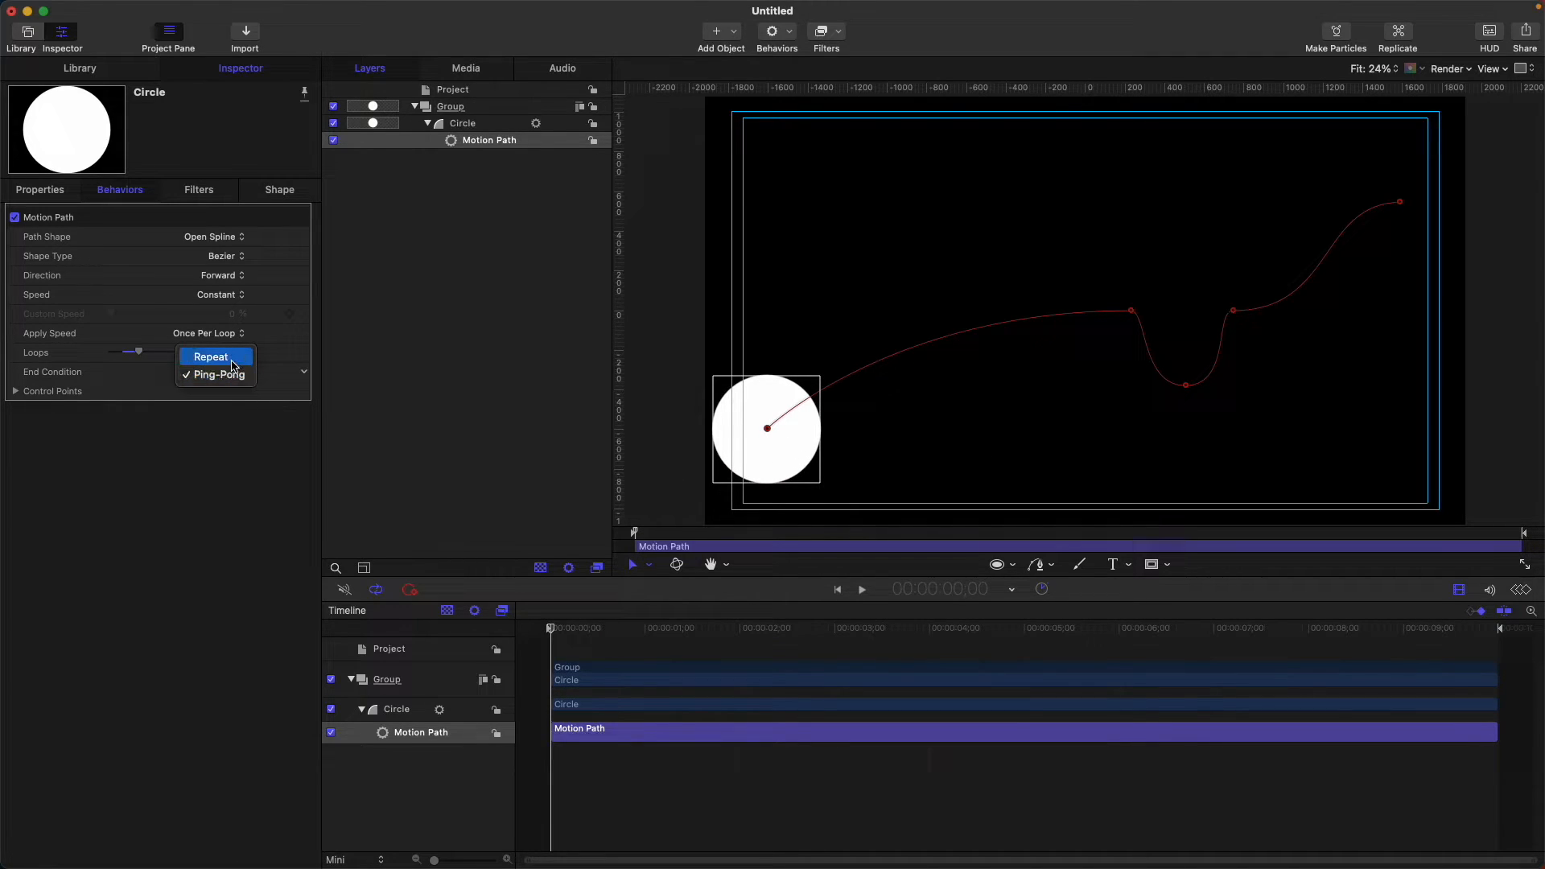
pyautogui.click(232, 363)
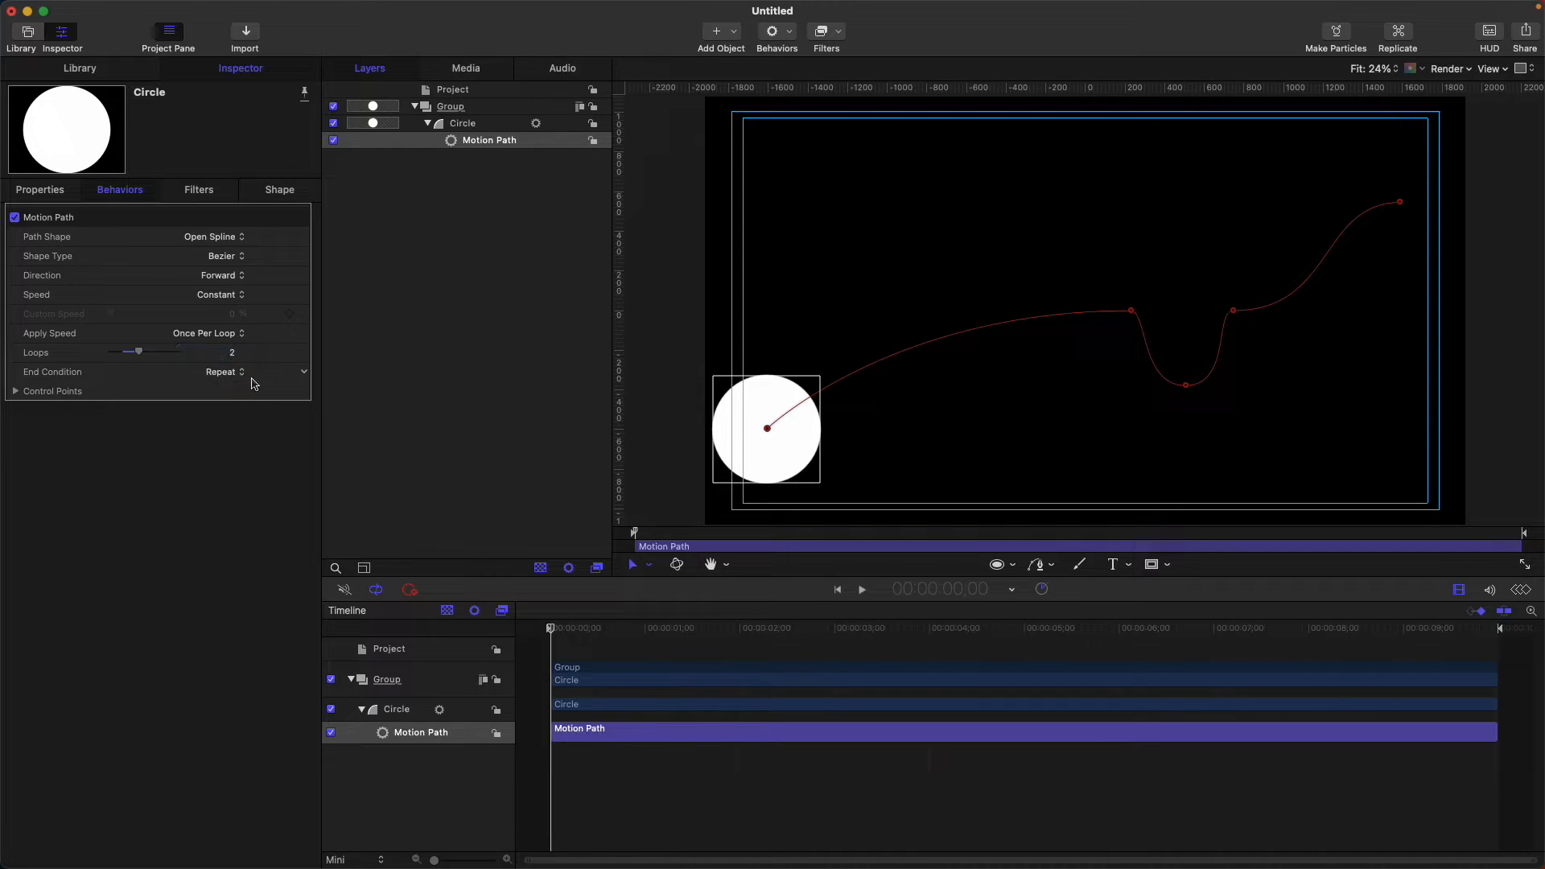
pyautogui.click(230, 358)
# Change the path shape to Closed Spline, reselect the Motion Path, and scrub to preview the loop.
pyautogui.click(246, 243)
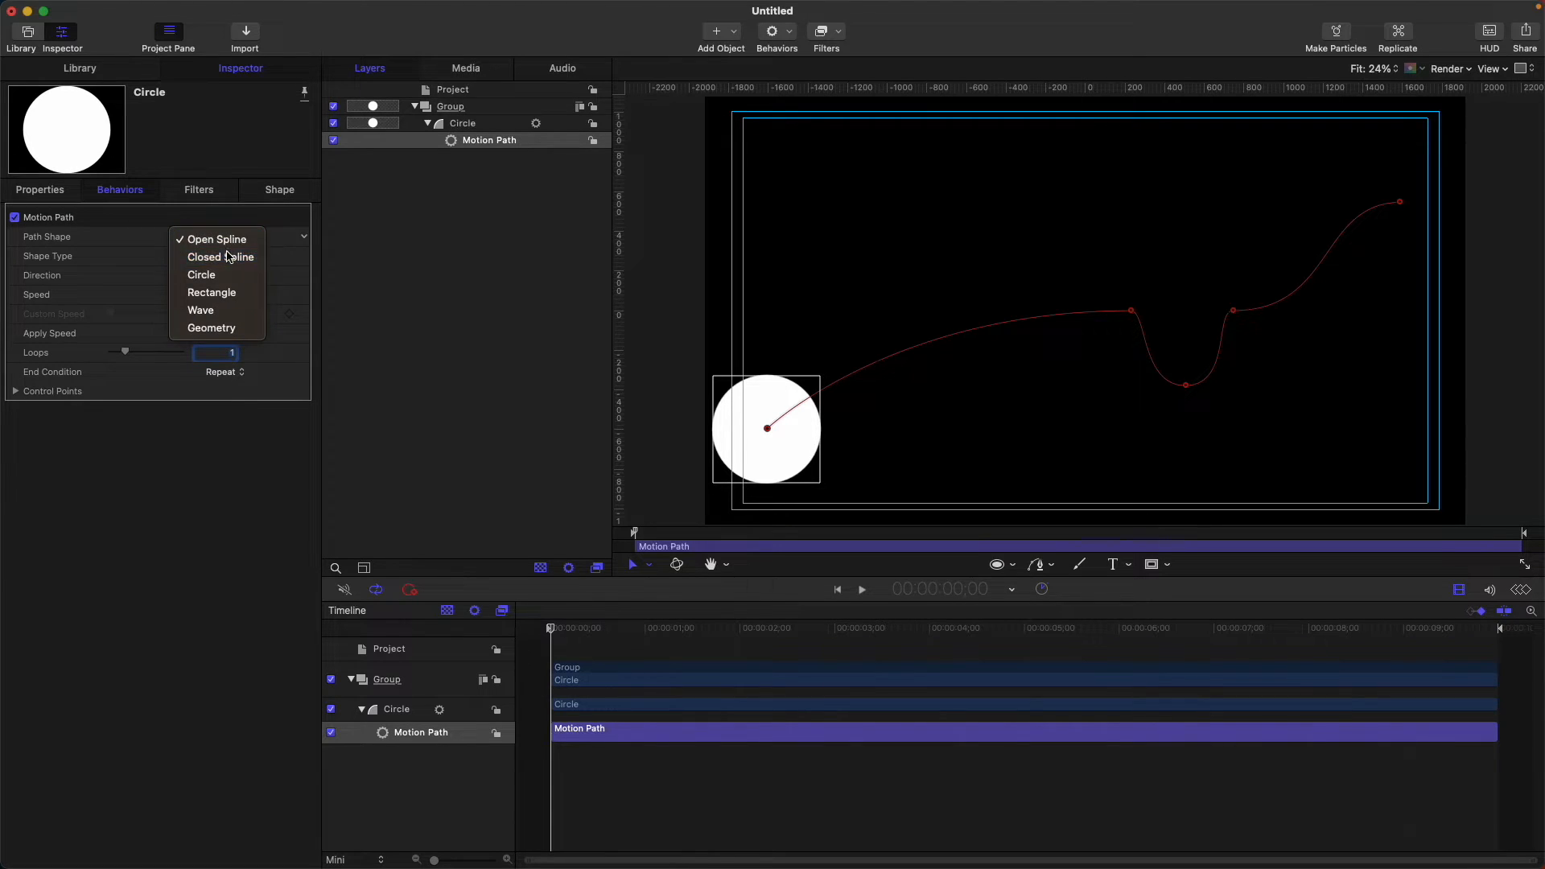
pyautogui.click(213, 256)
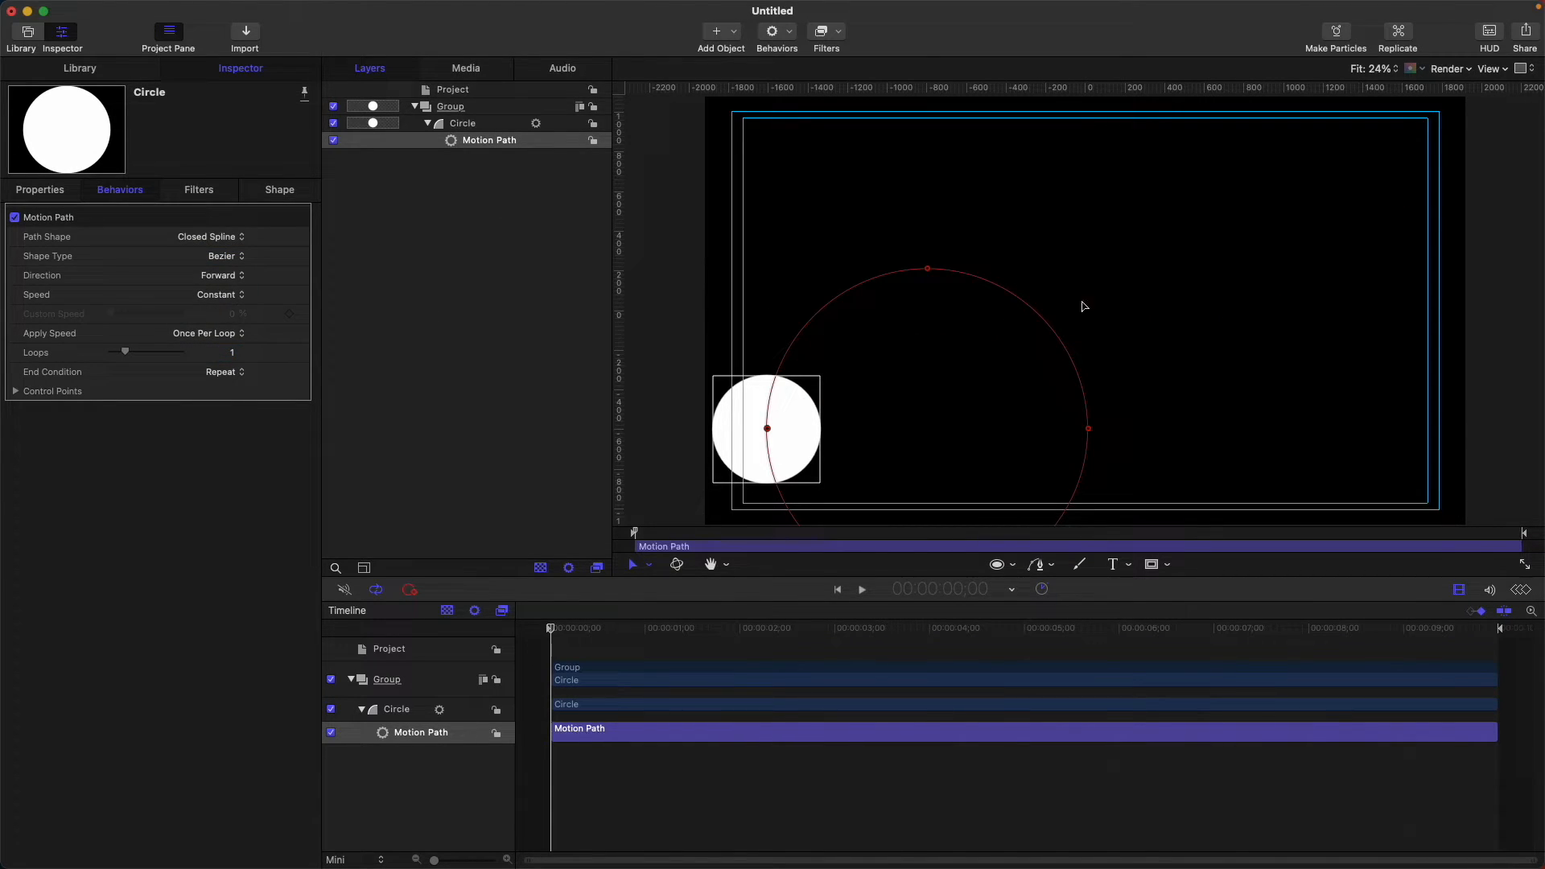
pyautogui.moveTo(907, 413); pyautogui.dragTo(978, 322)
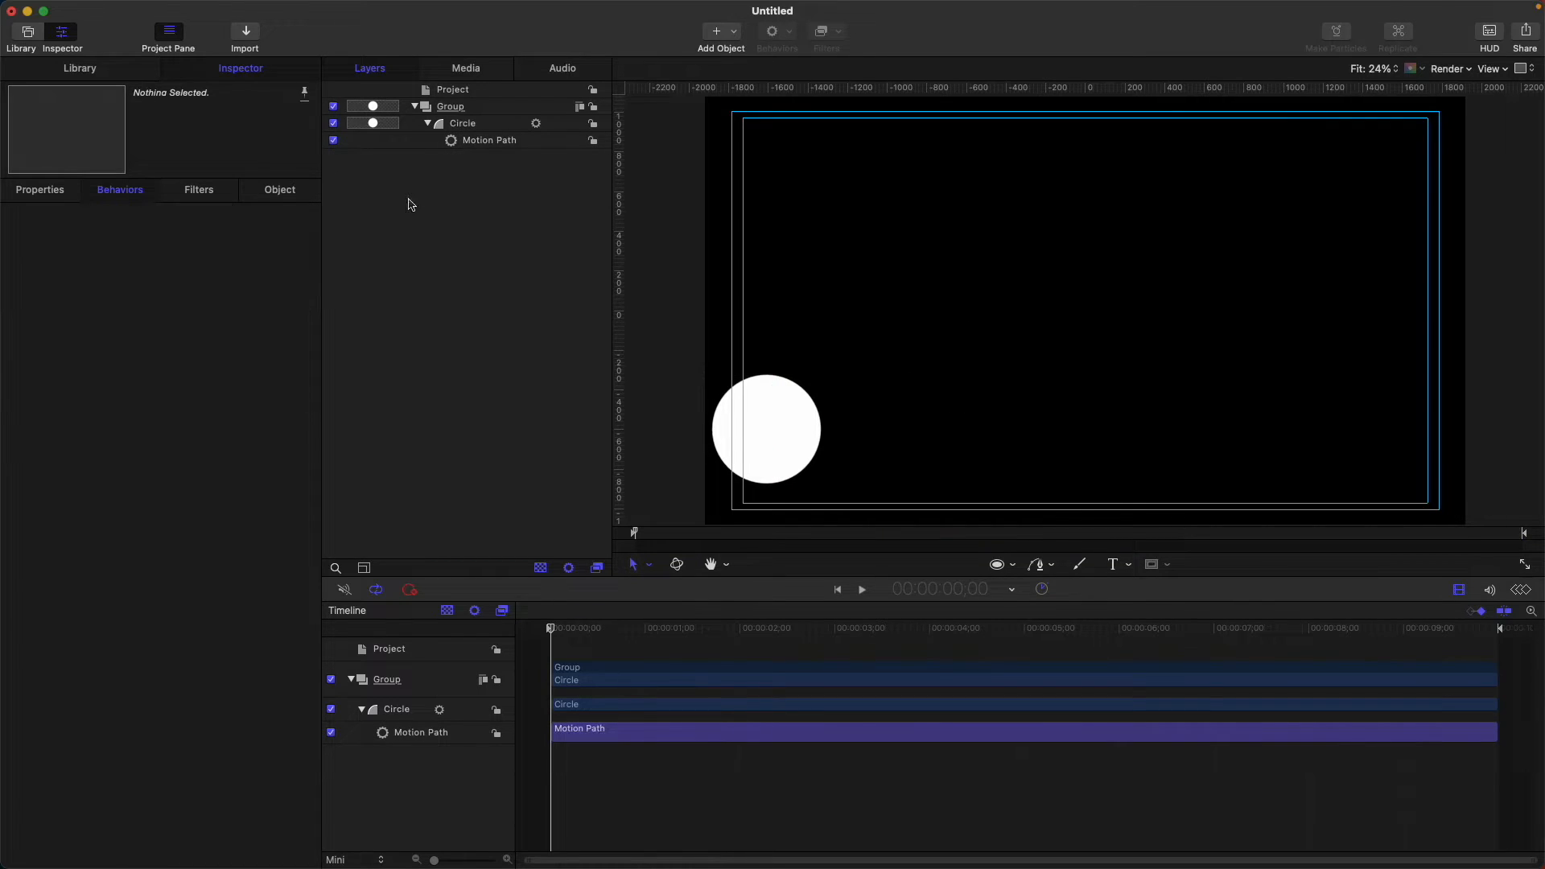
pyautogui.click(561, 140)
pyautogui.moveTo(762, 437); pyautogui.dragTo(925, 309)
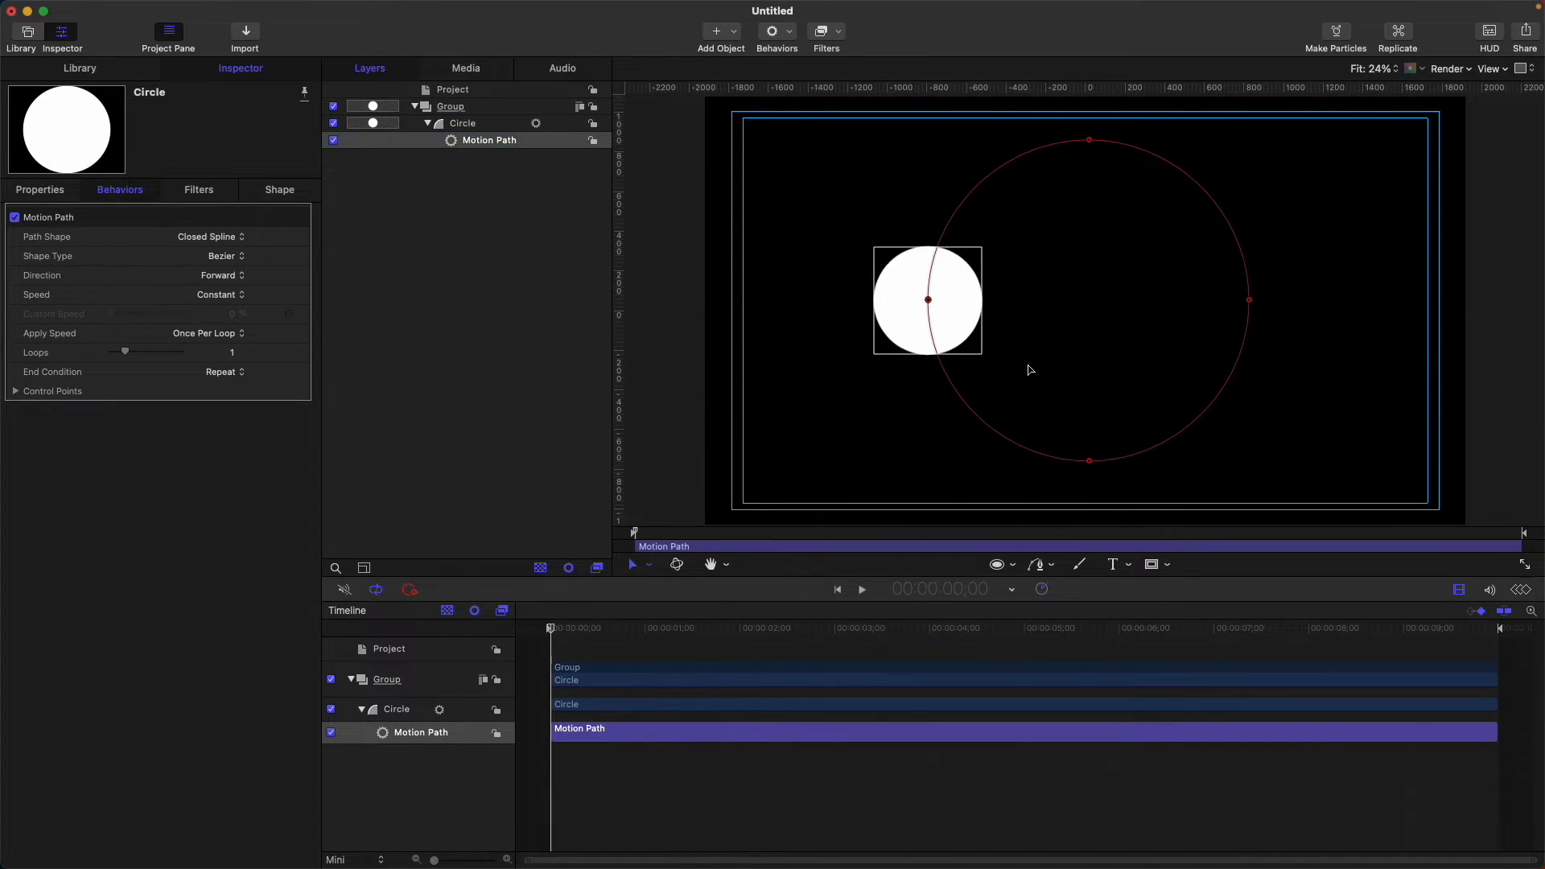
pyautogui.moveTo(551, 626); pyautogui.dragTo(448, 694)
# Try a Circle path with radius enlarged to 500, then switch the path shape to Rectangle.
pyautogui.click(211, 238)
pyautogui.press('Return')
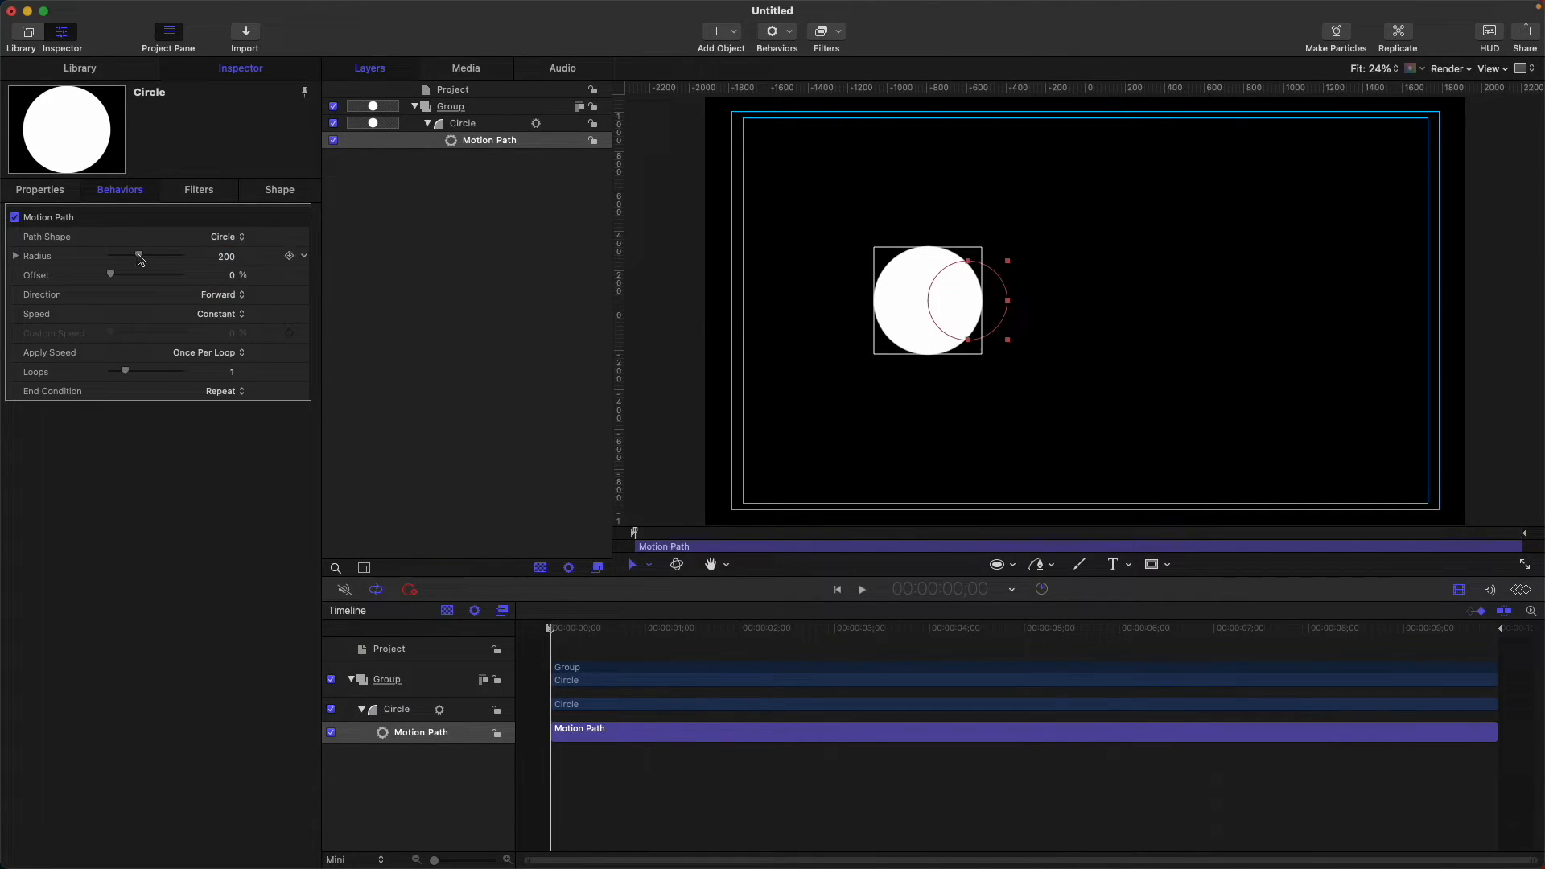
pyautogui.moveTo(139, 257); pyautogui.dragTo(241, 257)
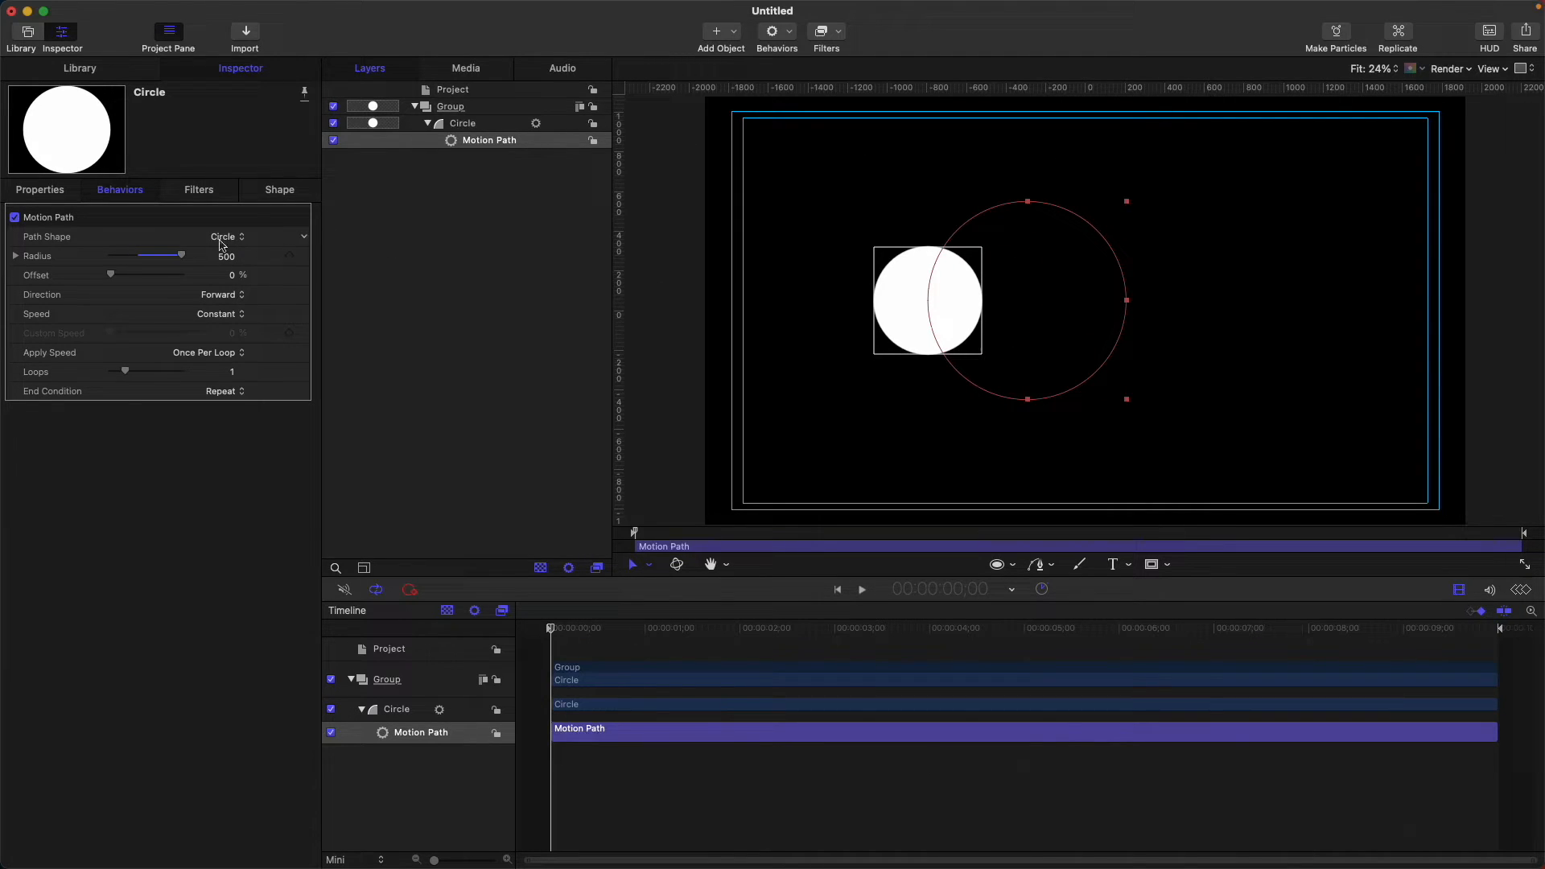
pyautogui.moveTo(225, 256); pyautogui.dragTo(226, 256)
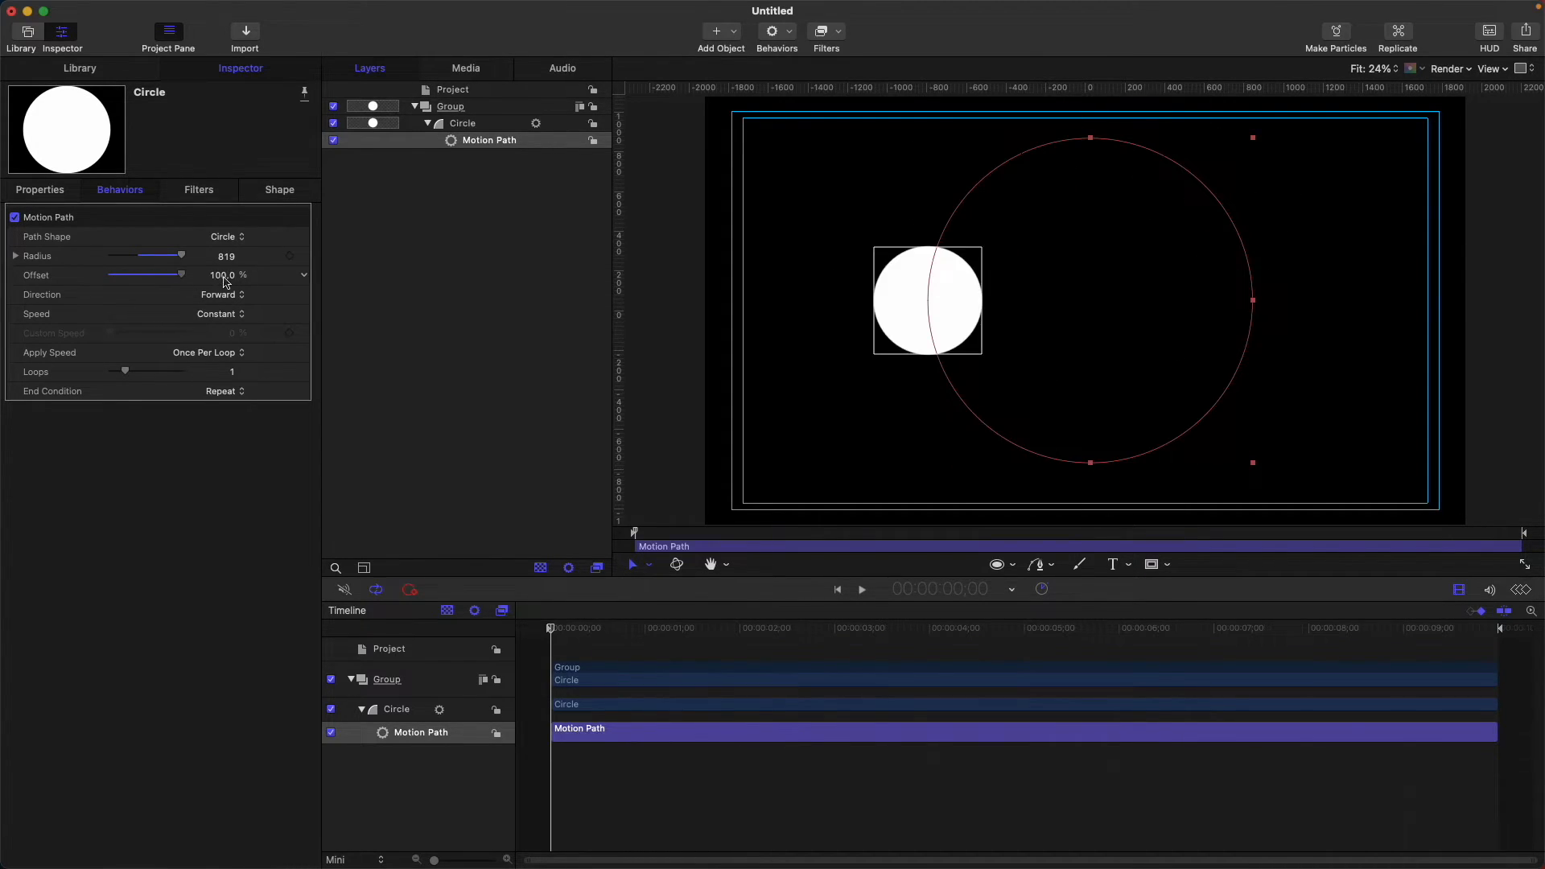
pyautogui.click(230, 237)
pyautogui.click(686, 231)
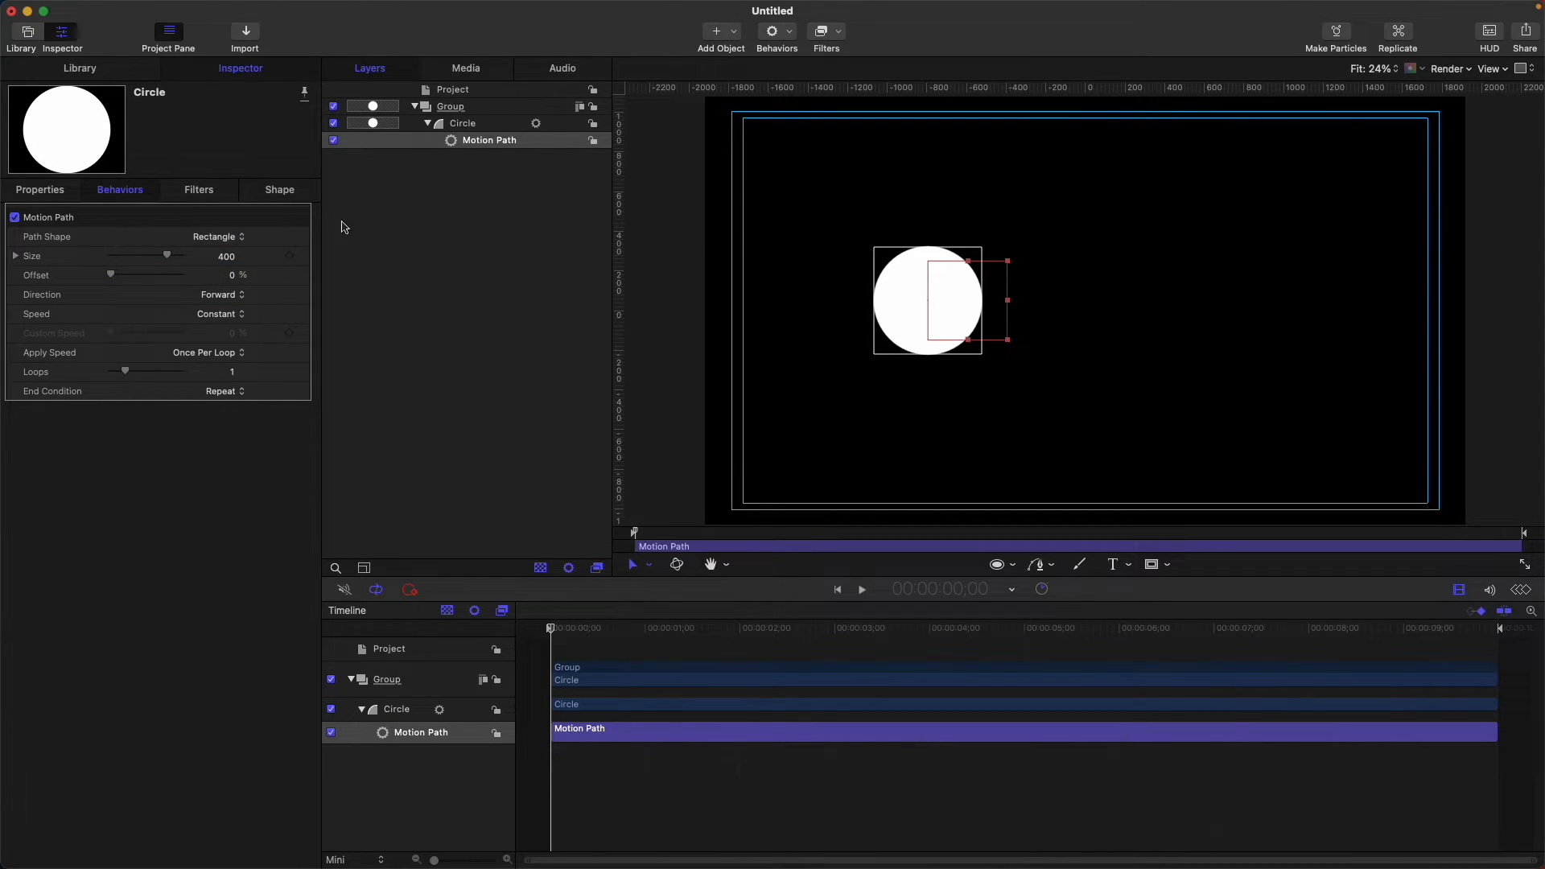
# Try a Wave path lengthened to the right, then set Path Shape to Geometry.
pyautogui.click(230, 236)
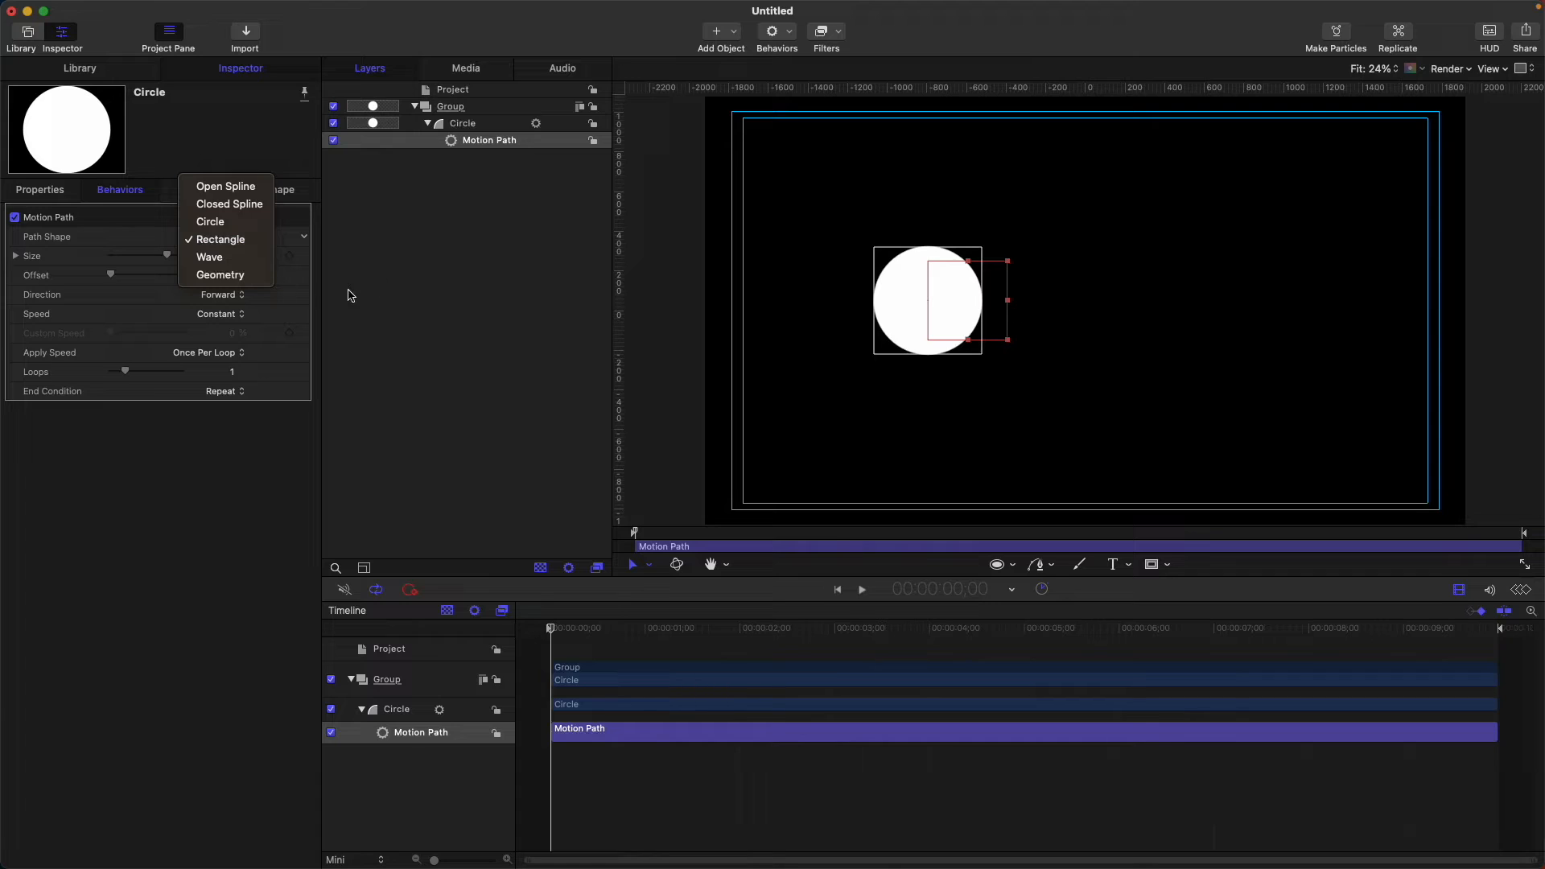
pyautogui.click(209, 257)
pyautogui.moveTo(1006, 302); pyautogui.dragTo(1255, 301)
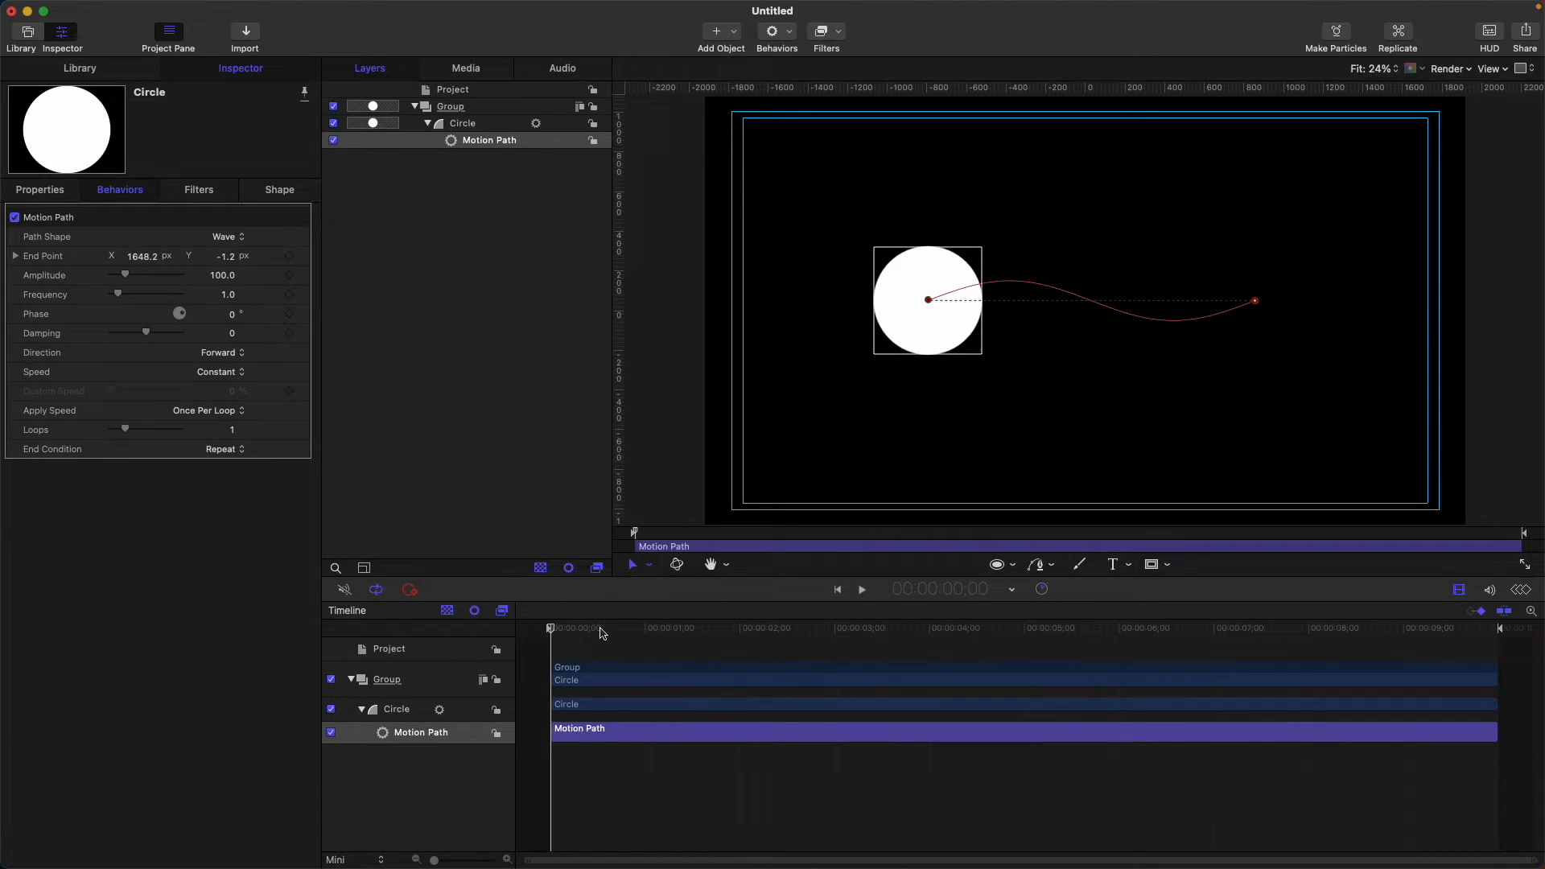
pyautogui.click(228, 237)
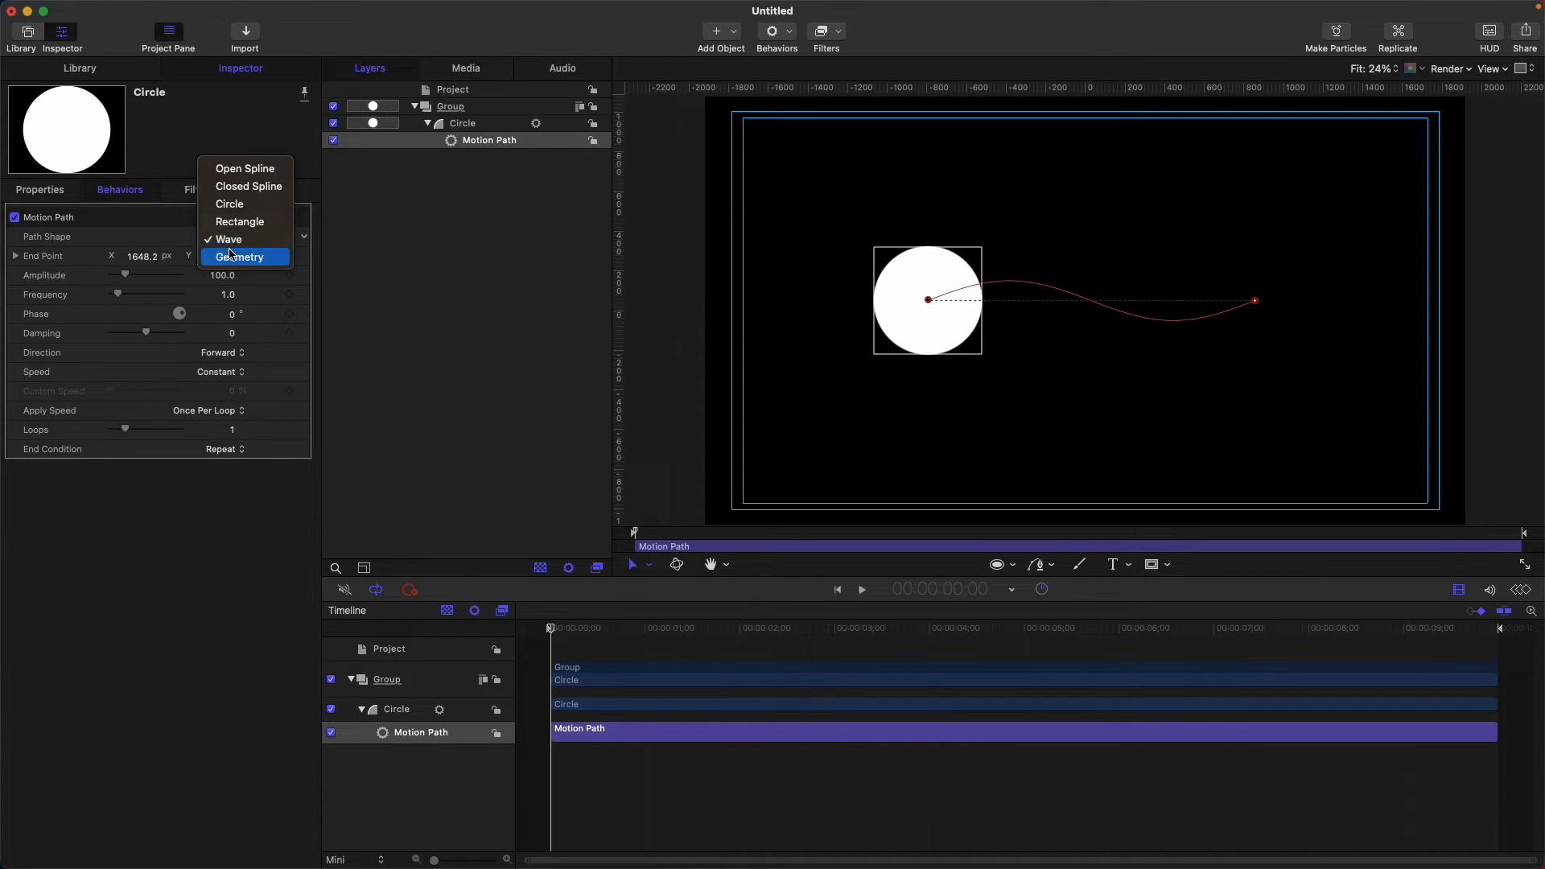
pyautogui.click(233, 256)
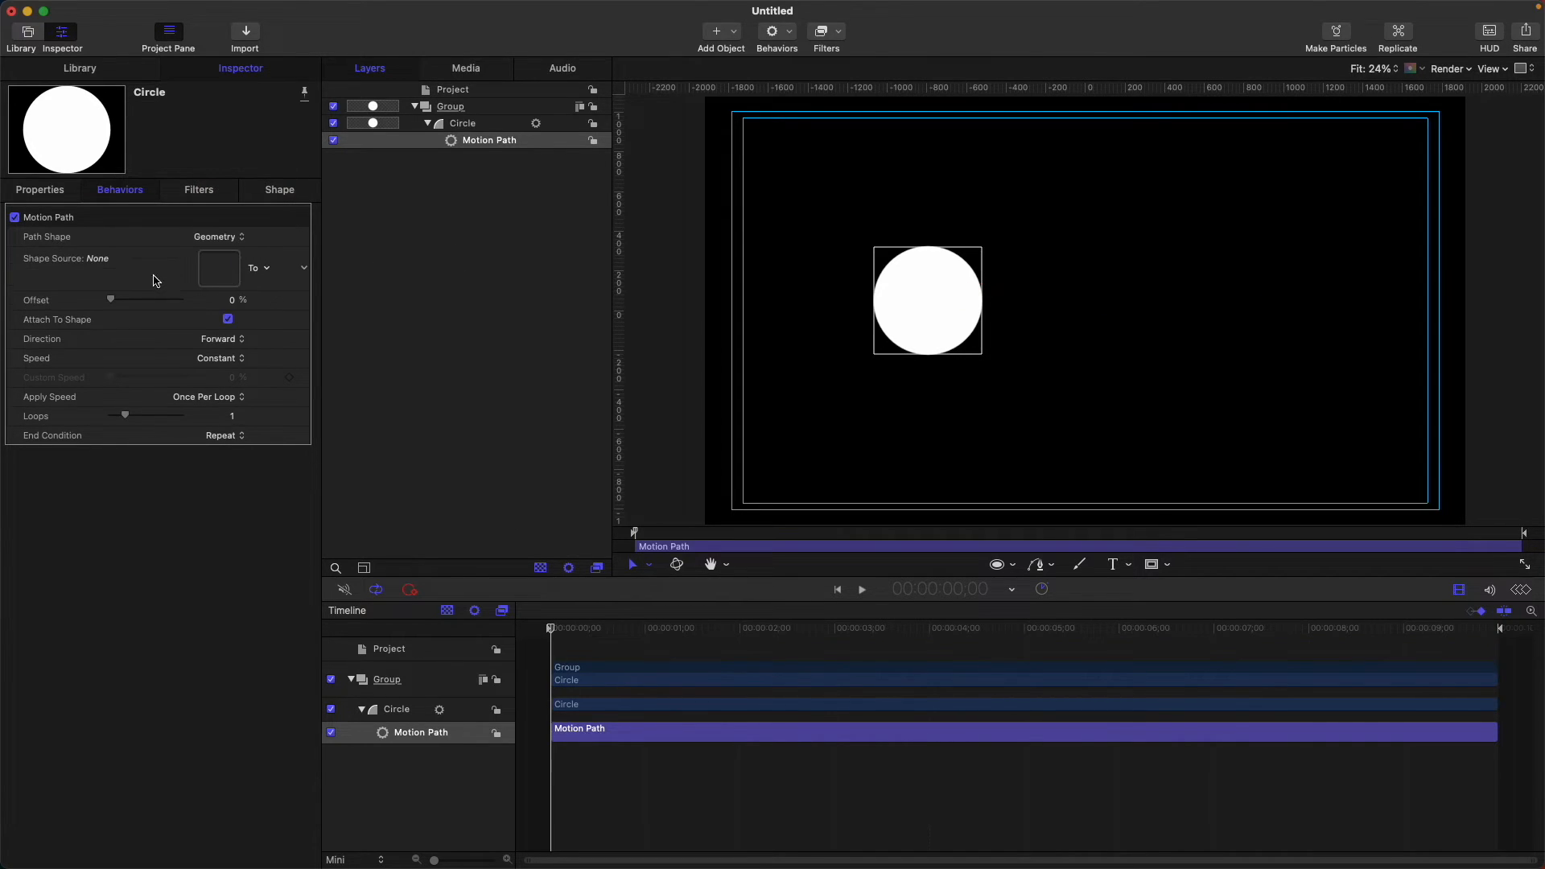
# Add the Club Suit shape from the Library's Shapes to the Group.
pyautogui.click(470, 109)
pyautogui.click(64, 70)
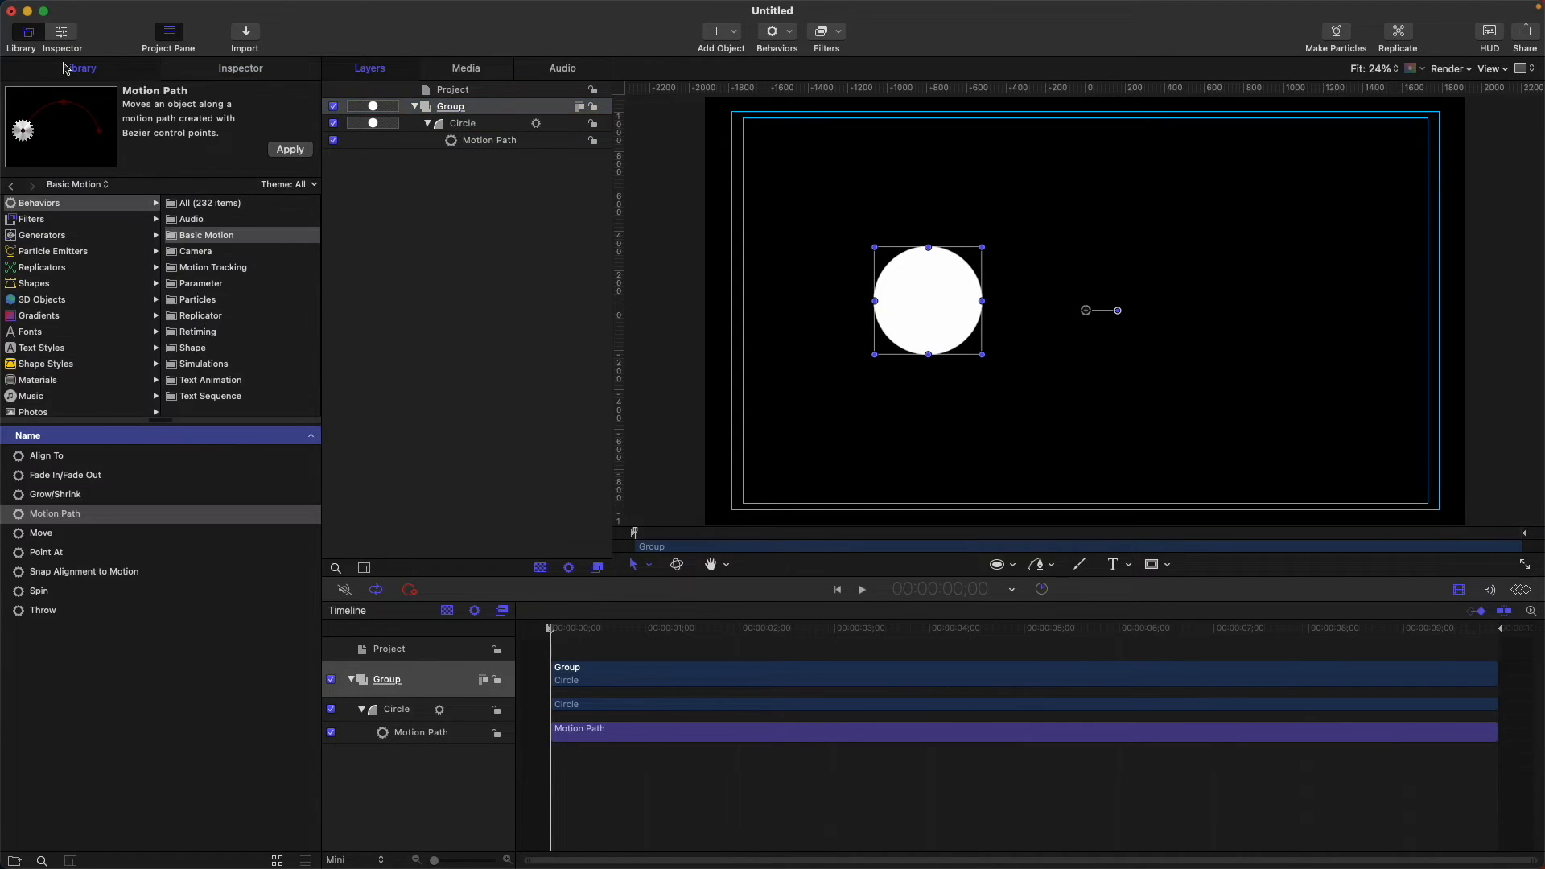
pyautogui.click(72, 285)
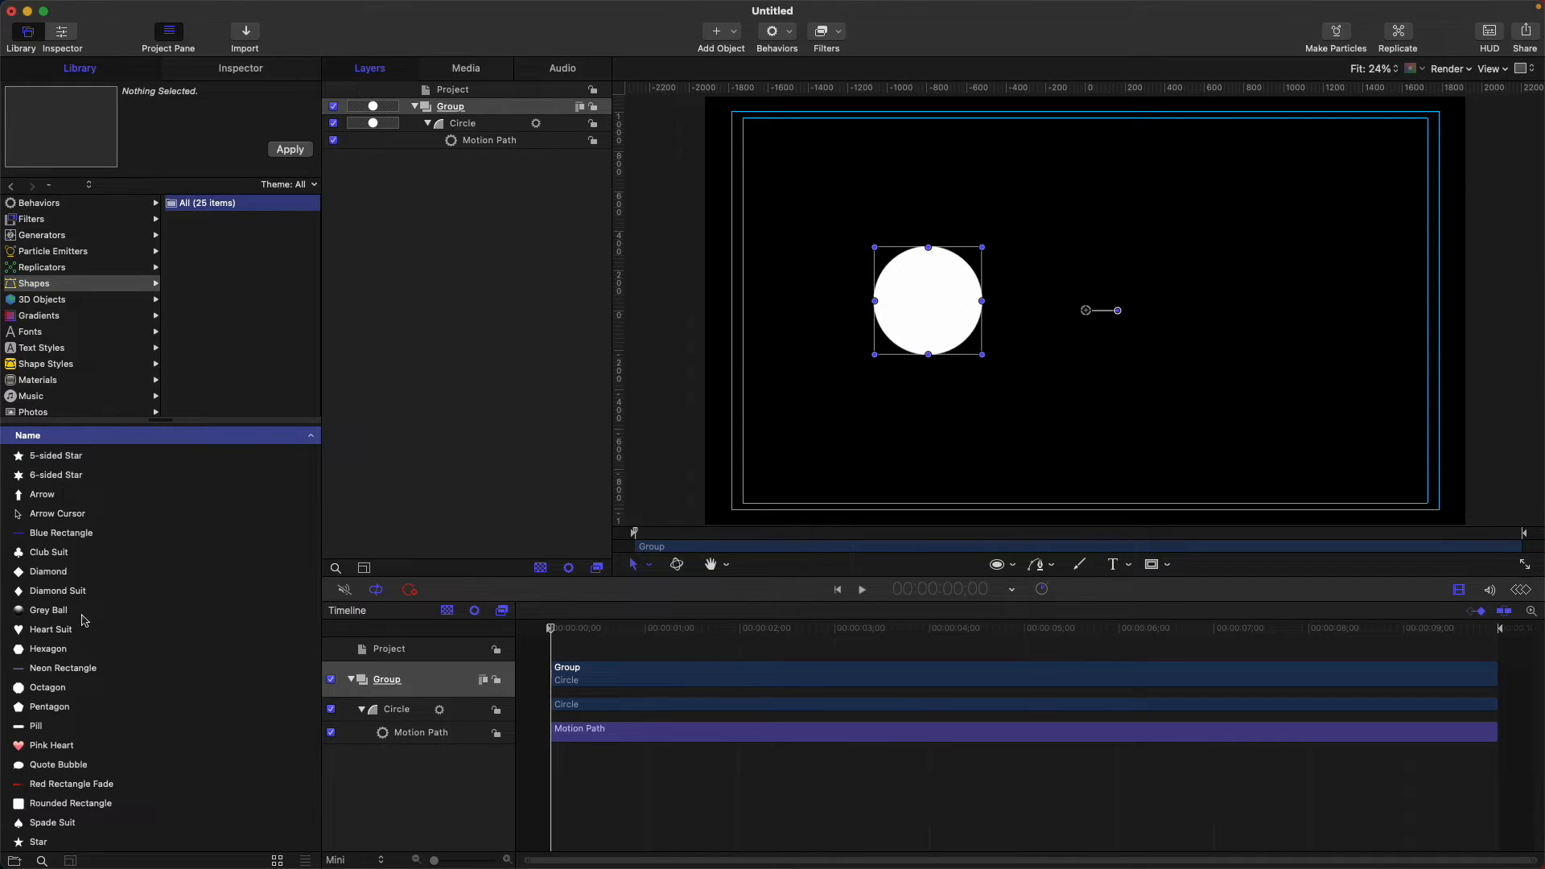
pyautogui.click(56, 553)
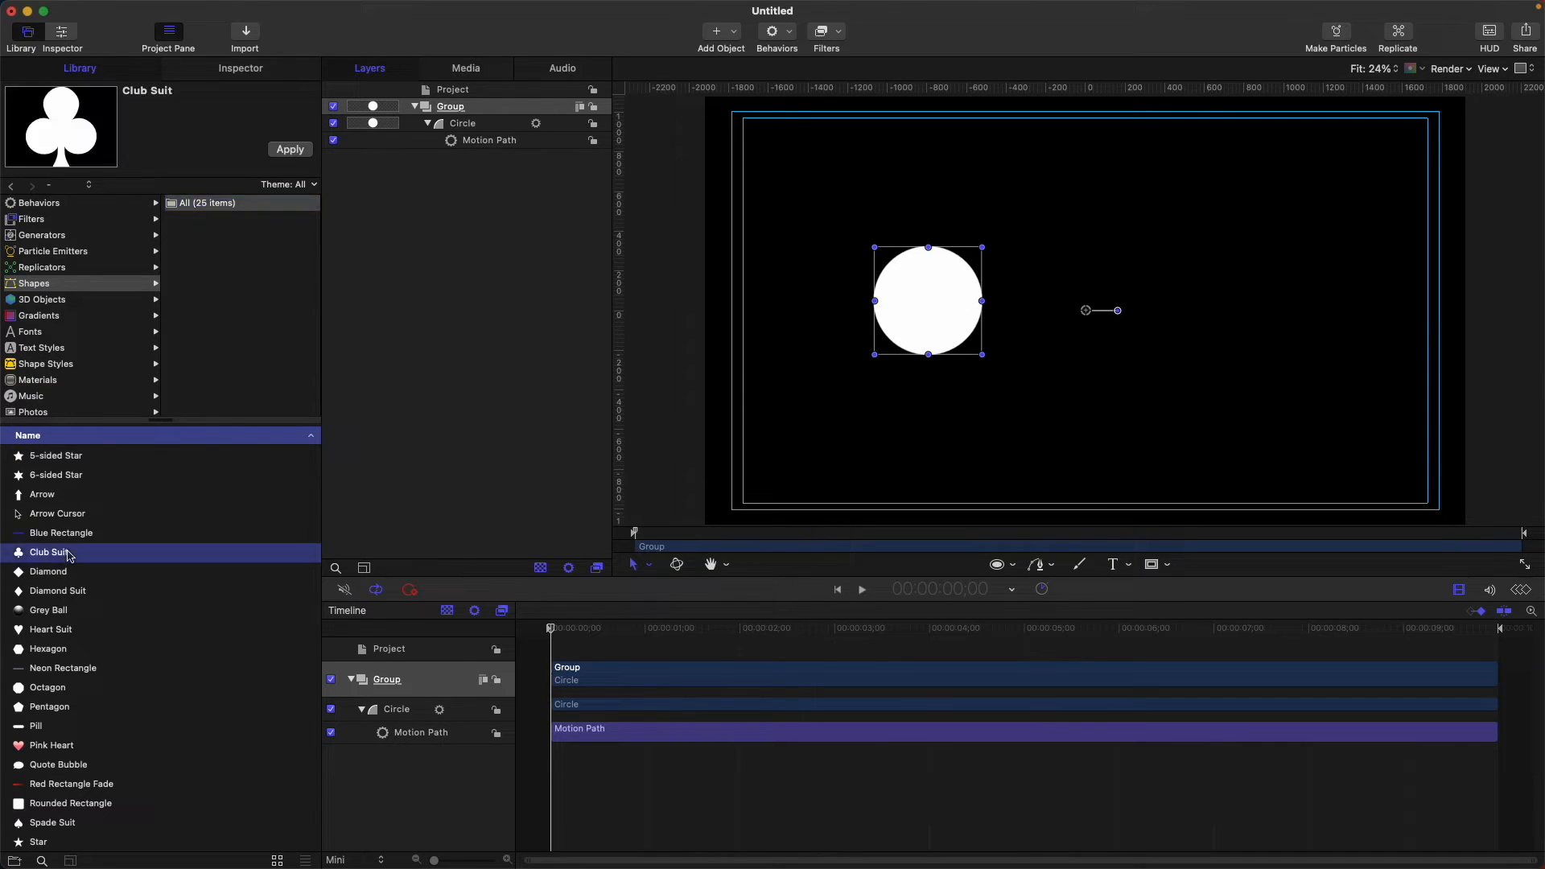
pyautogui.click(287, 152)
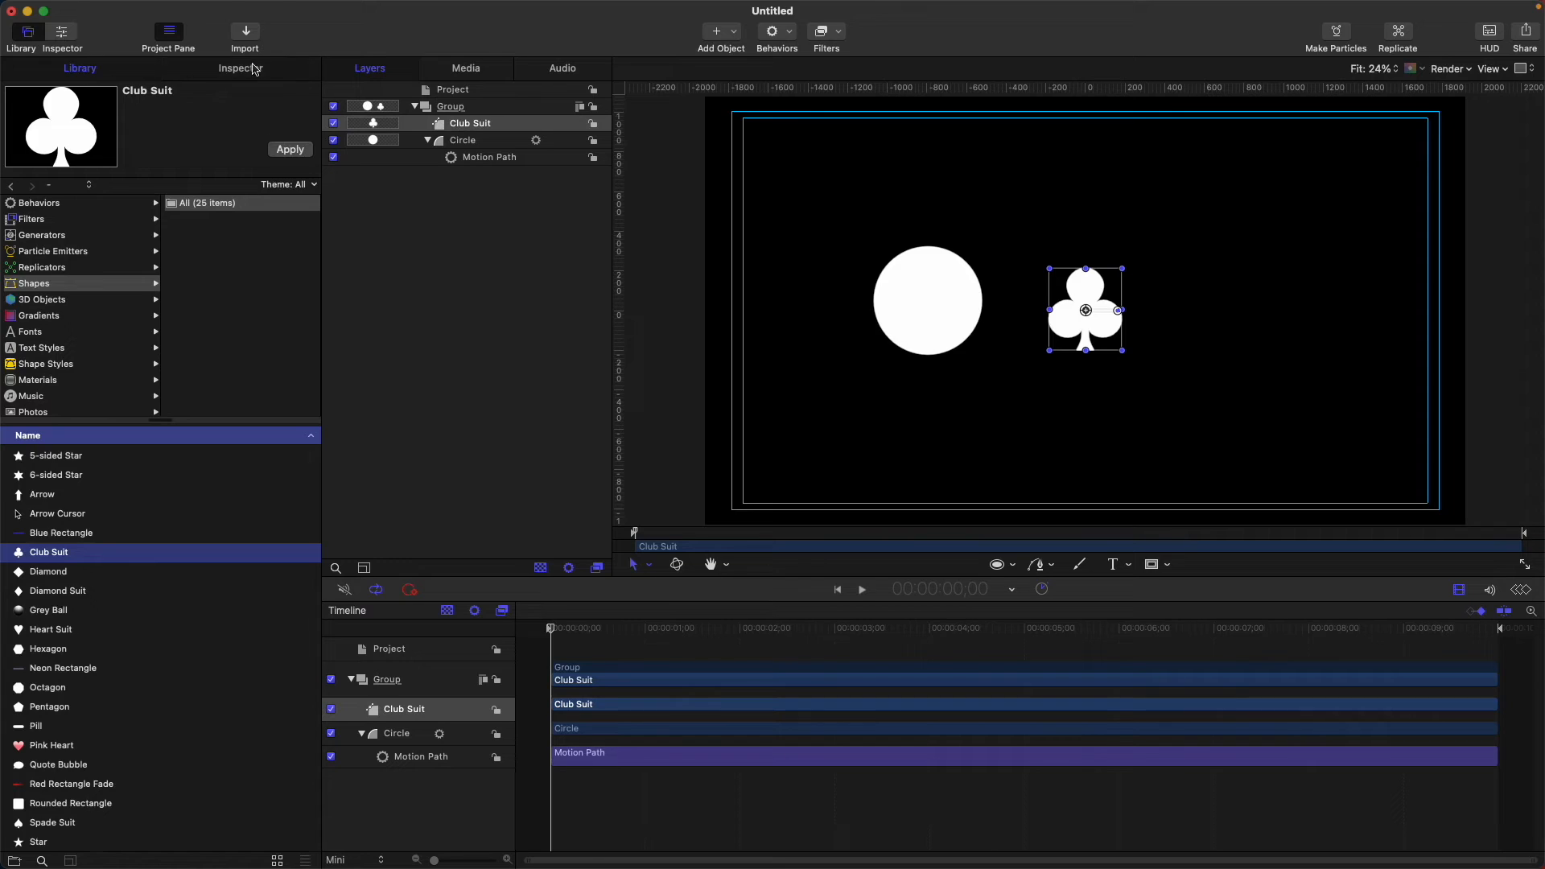
# Turn on the Club Suit's outline and turn off its fill.
pyautogui.click(252, 68)
pyautogui.click(15, 394)
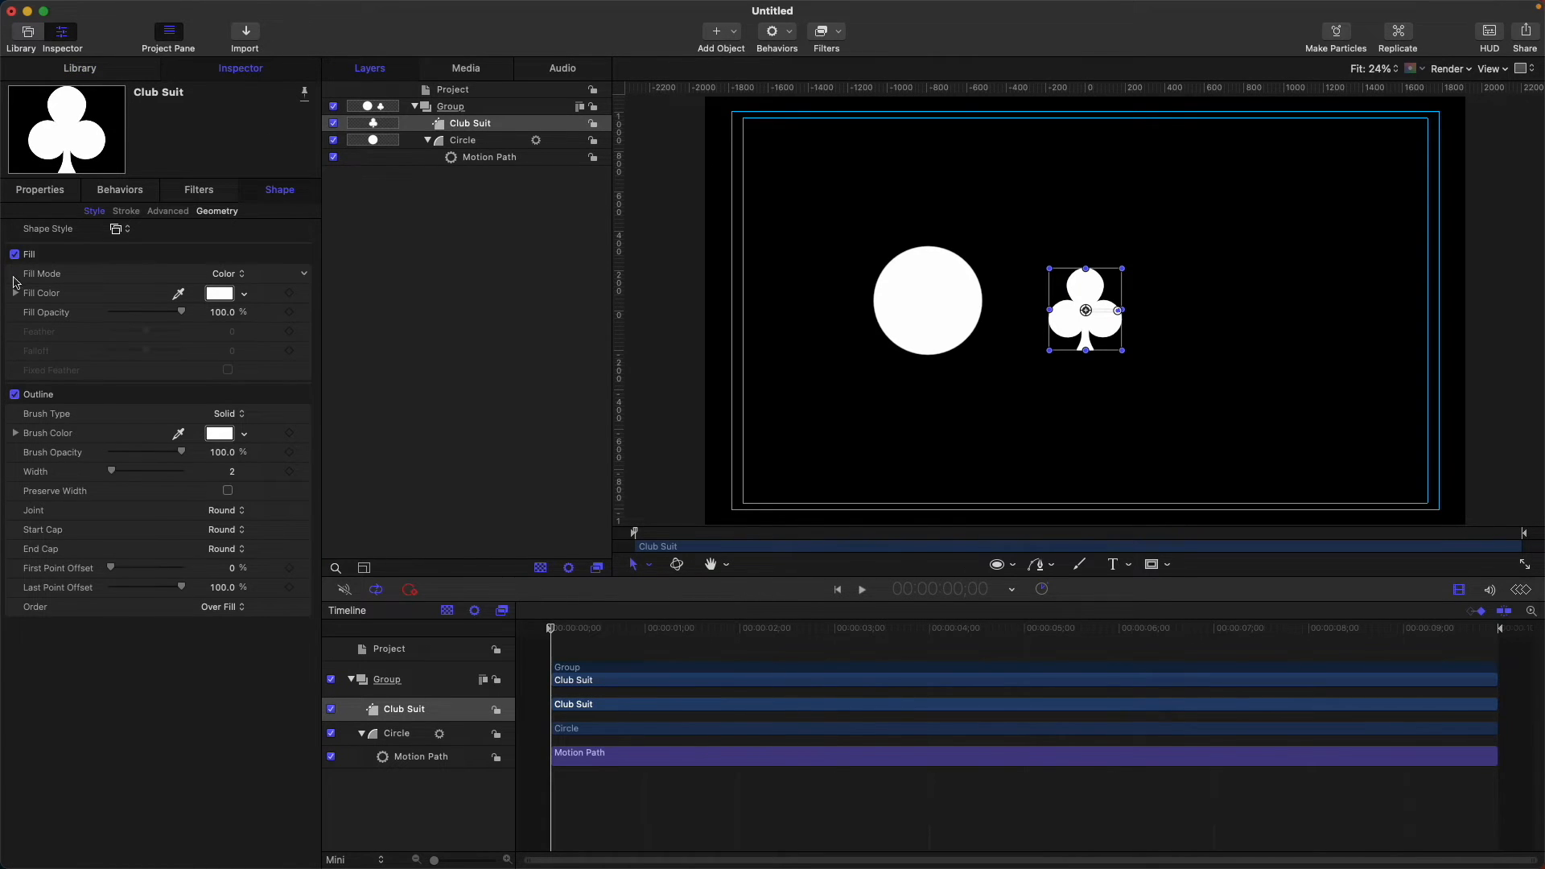
pyautogui.click(15, 254)
pyautogui.click(494, 159)
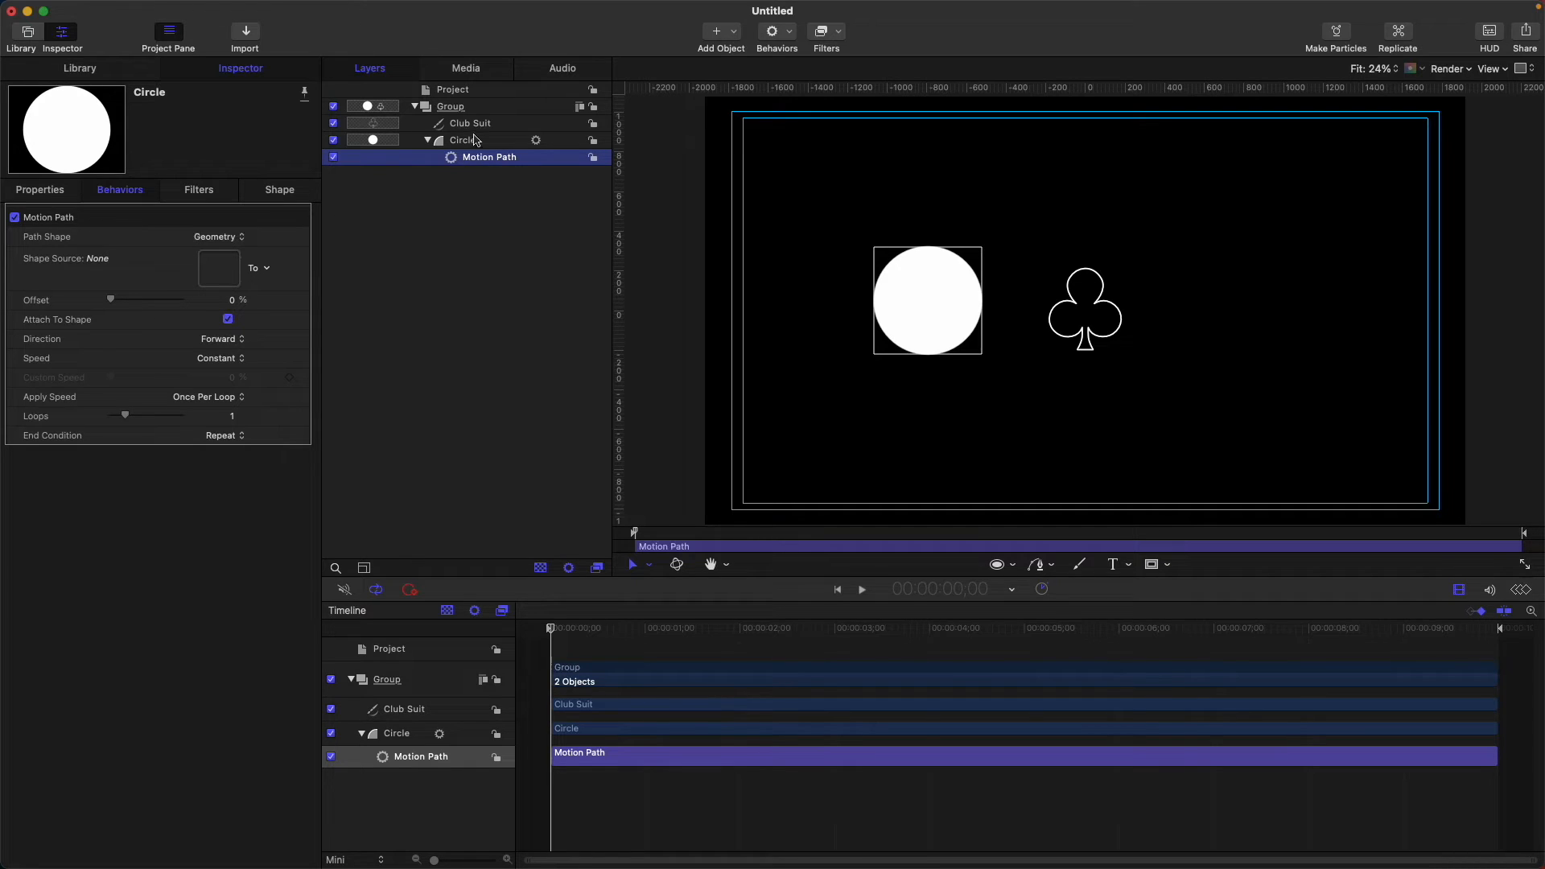
# Use the Club Suit layer as the Motion Path's Shape Source, then preview and adjust the Offset.
pyautogui.moveTo(481, 129); pyautogui.dragTo(217, 269)
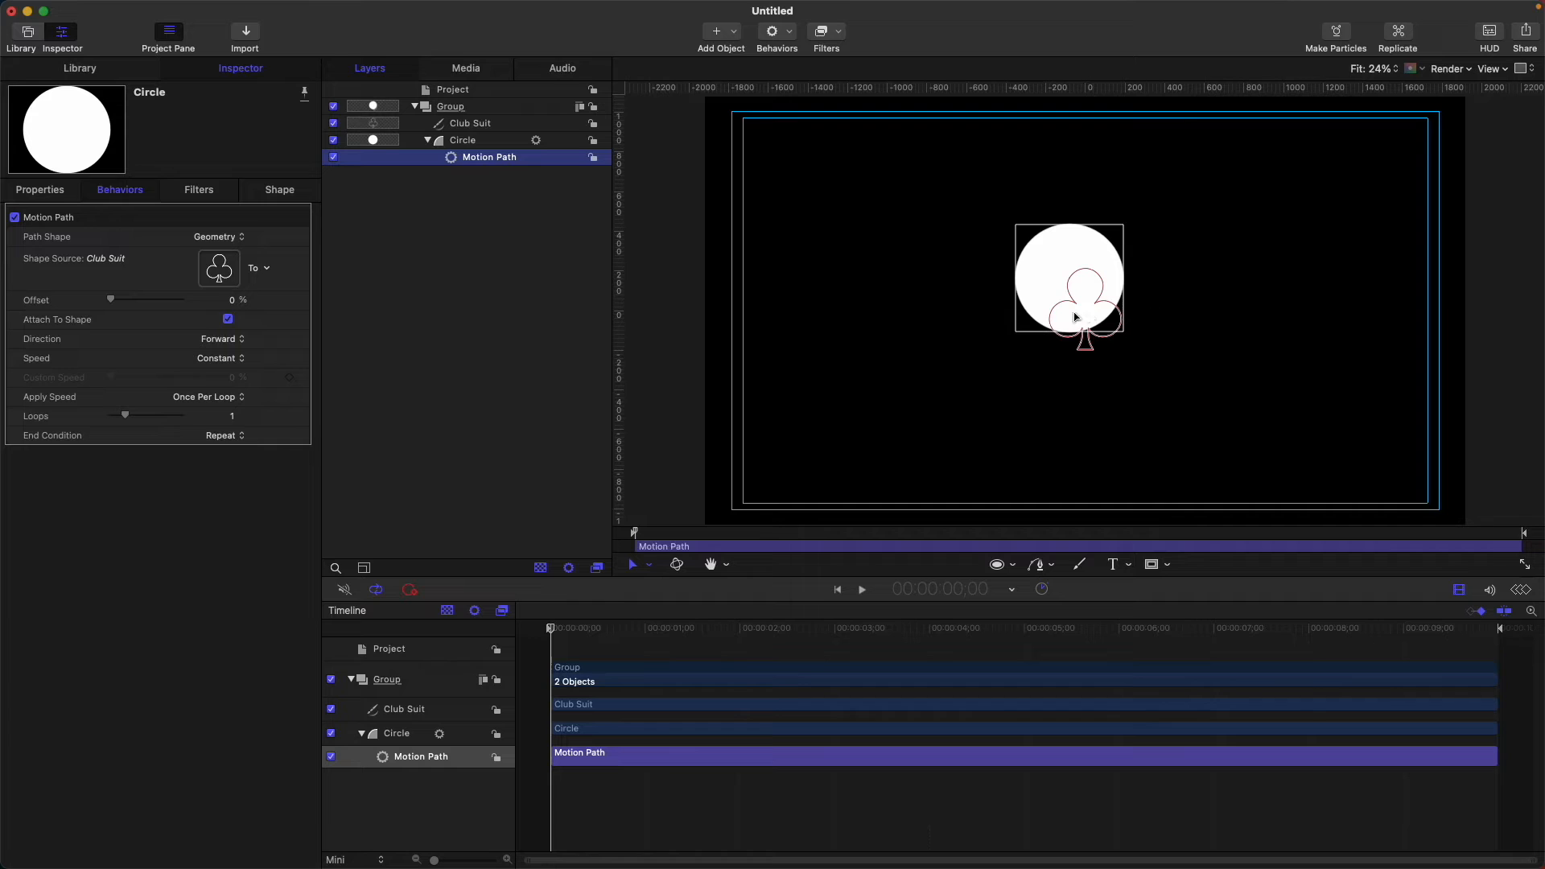
pyautogui.moveTo(553, 632); pyautogui.dragTo(449, 588)
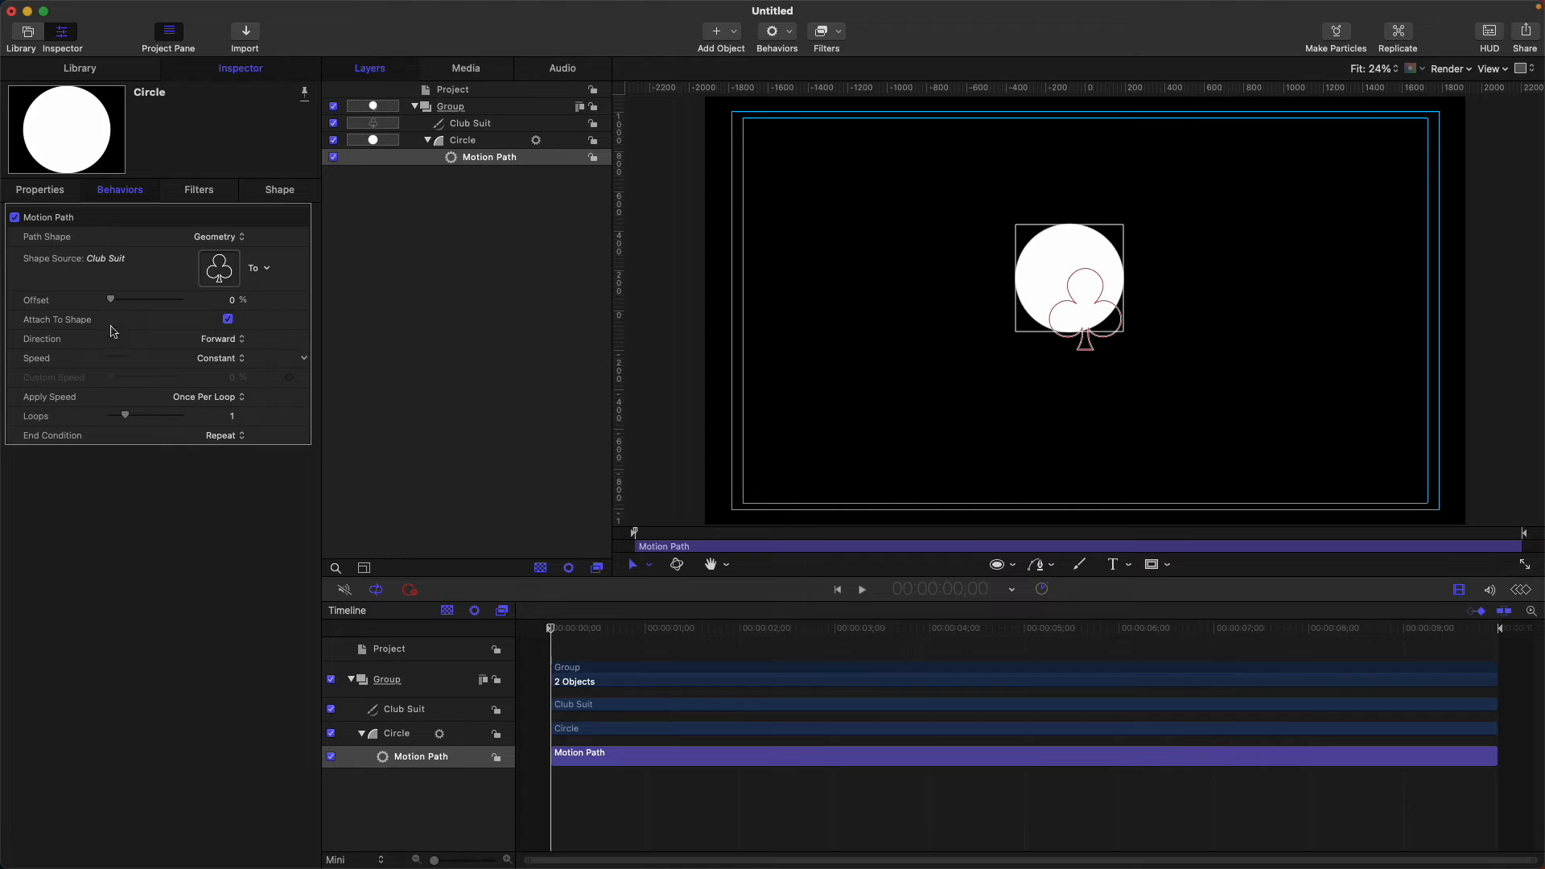
pyautogui.moveTo(111, 301); pyautogui.dragTo(77, 302)
pyautogui.click(228, 319)
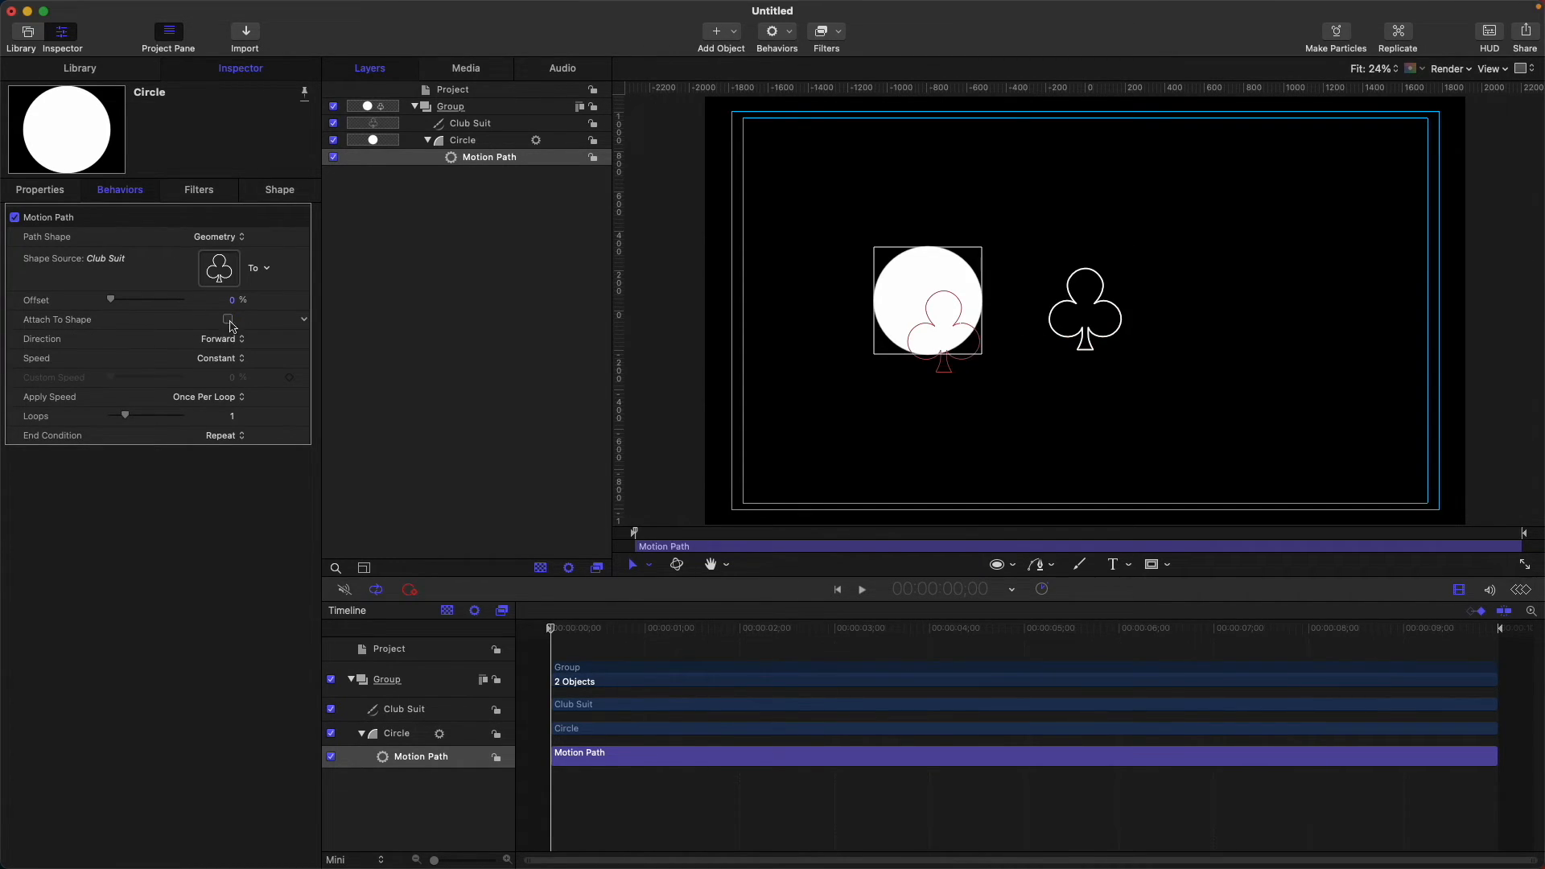
pyautogui.rightClick(331, 312)
pyautogui.click(480, 234)
pyautogui.click(494, 161)
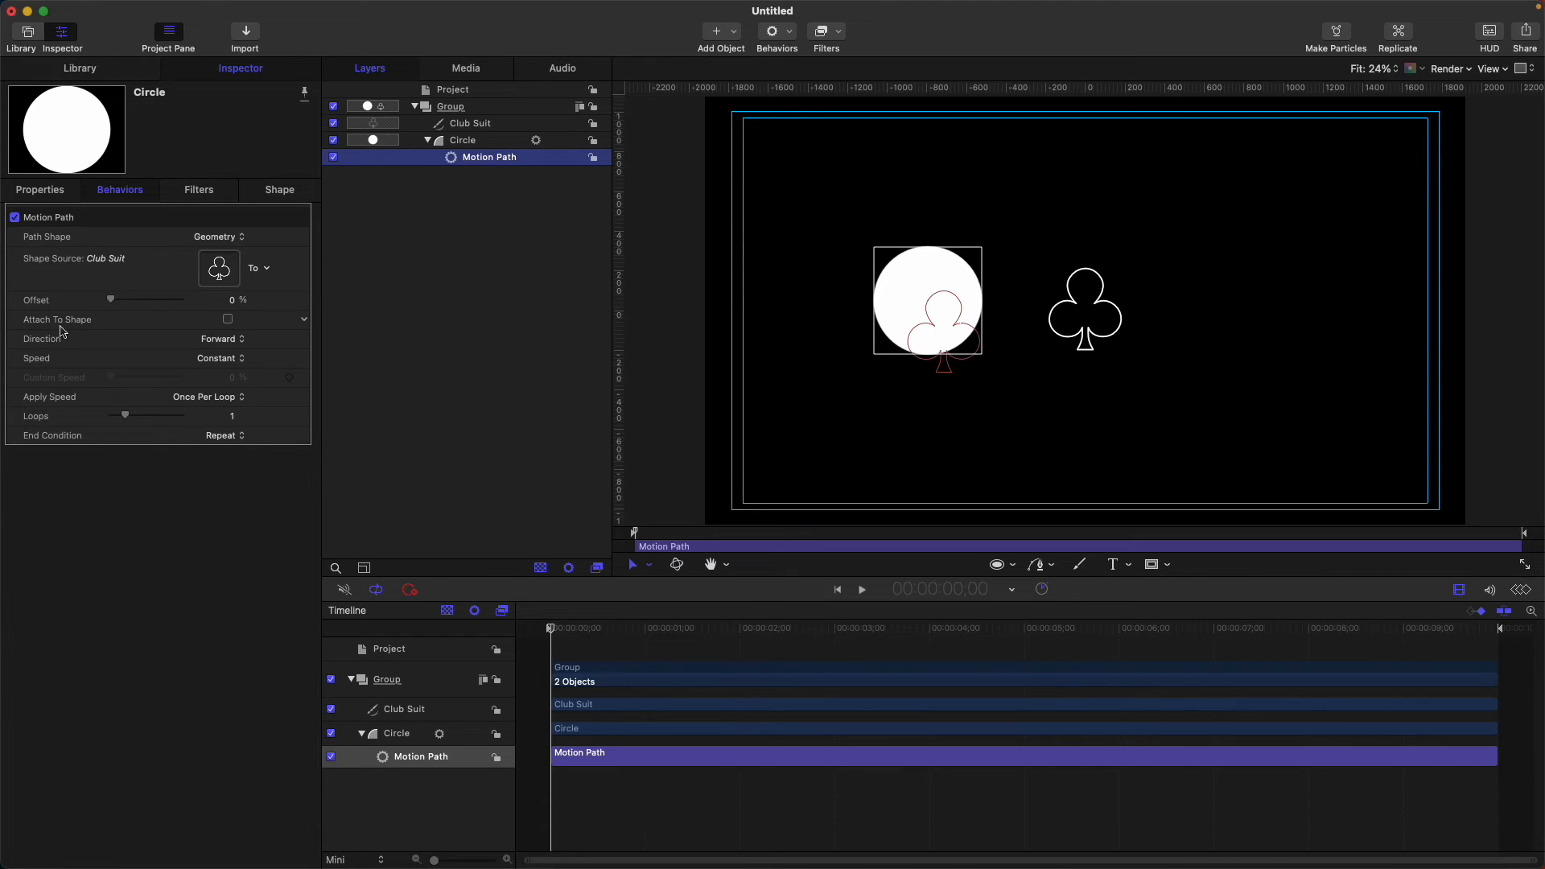
pyautogui.click(228, 318)
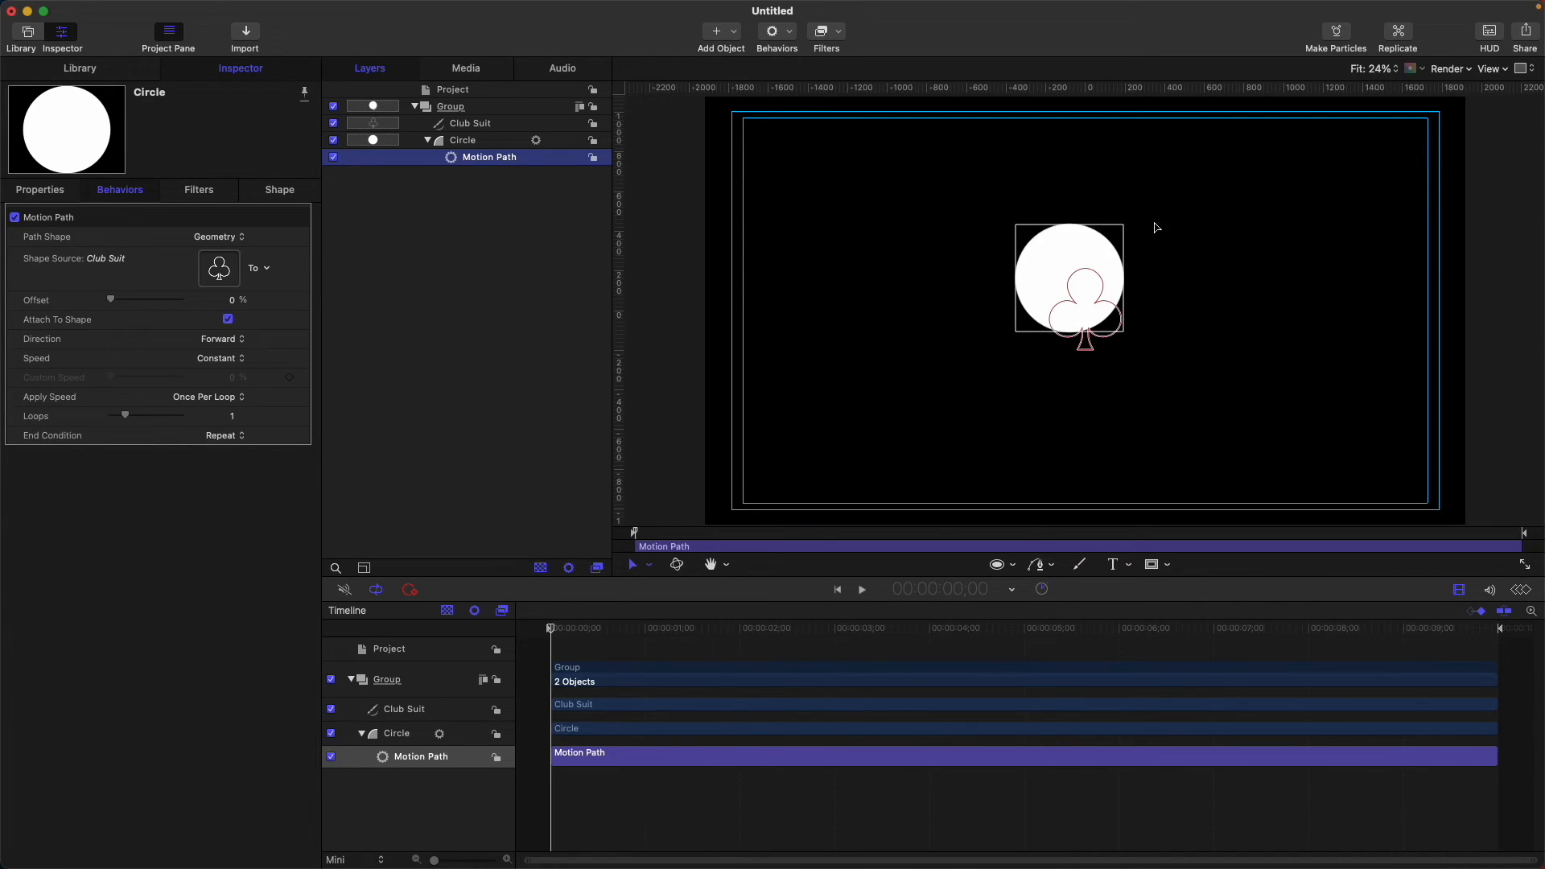
# Reposition the Club Suit shape further right on the canvas, then reselect the circle's Motion Path behavior.
pyautogui.click(477, 125)
pyautogui.moveTo(1086, 312); pyautogui.dragTo(1055, 364)
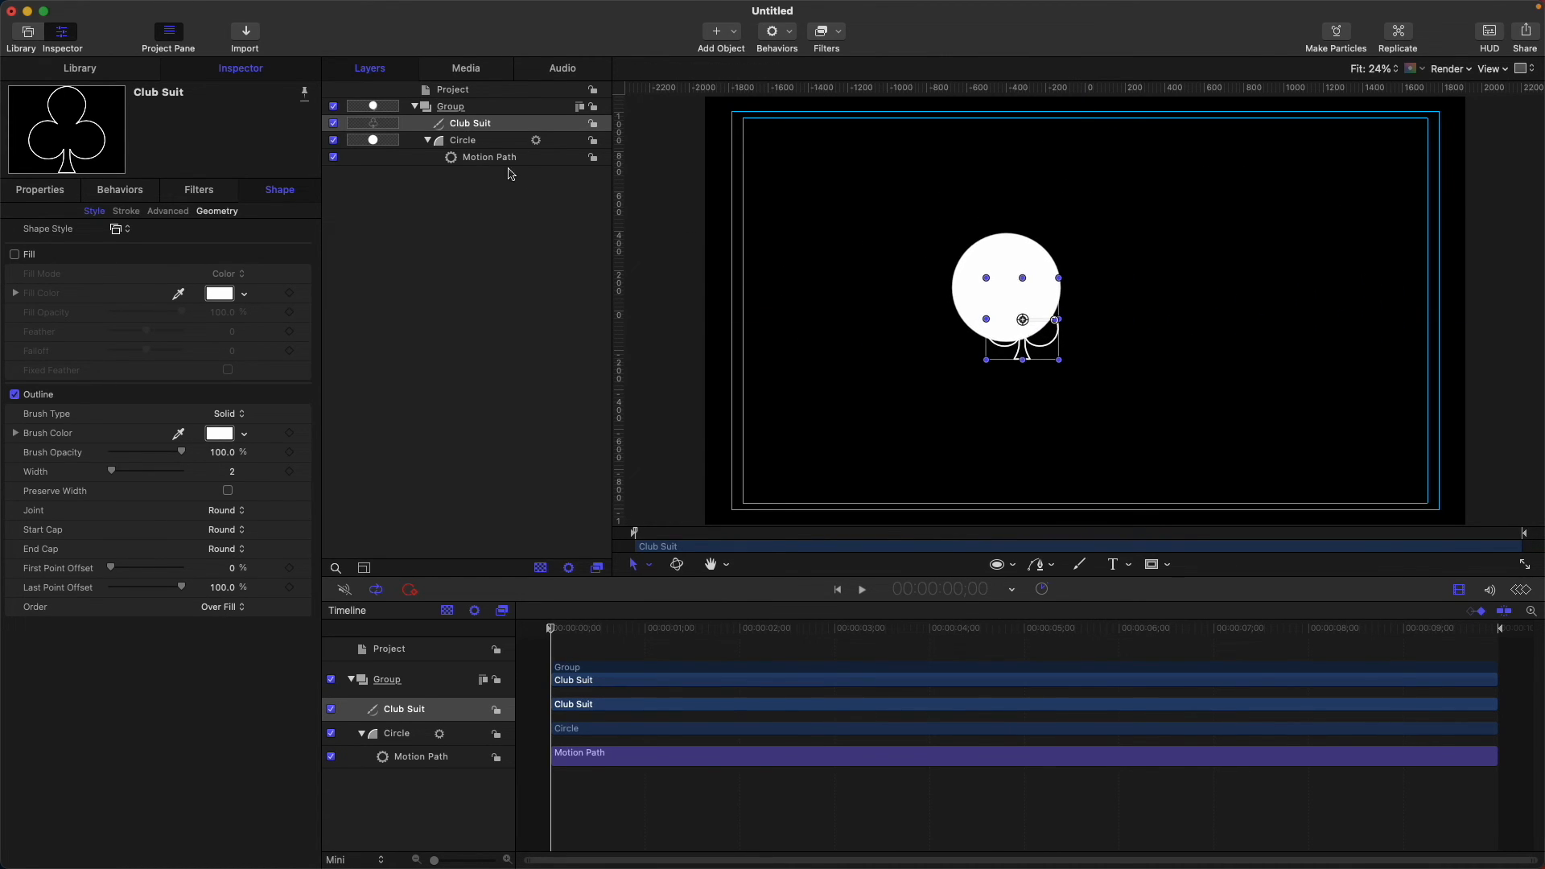
pyautogui.click(453, 142)
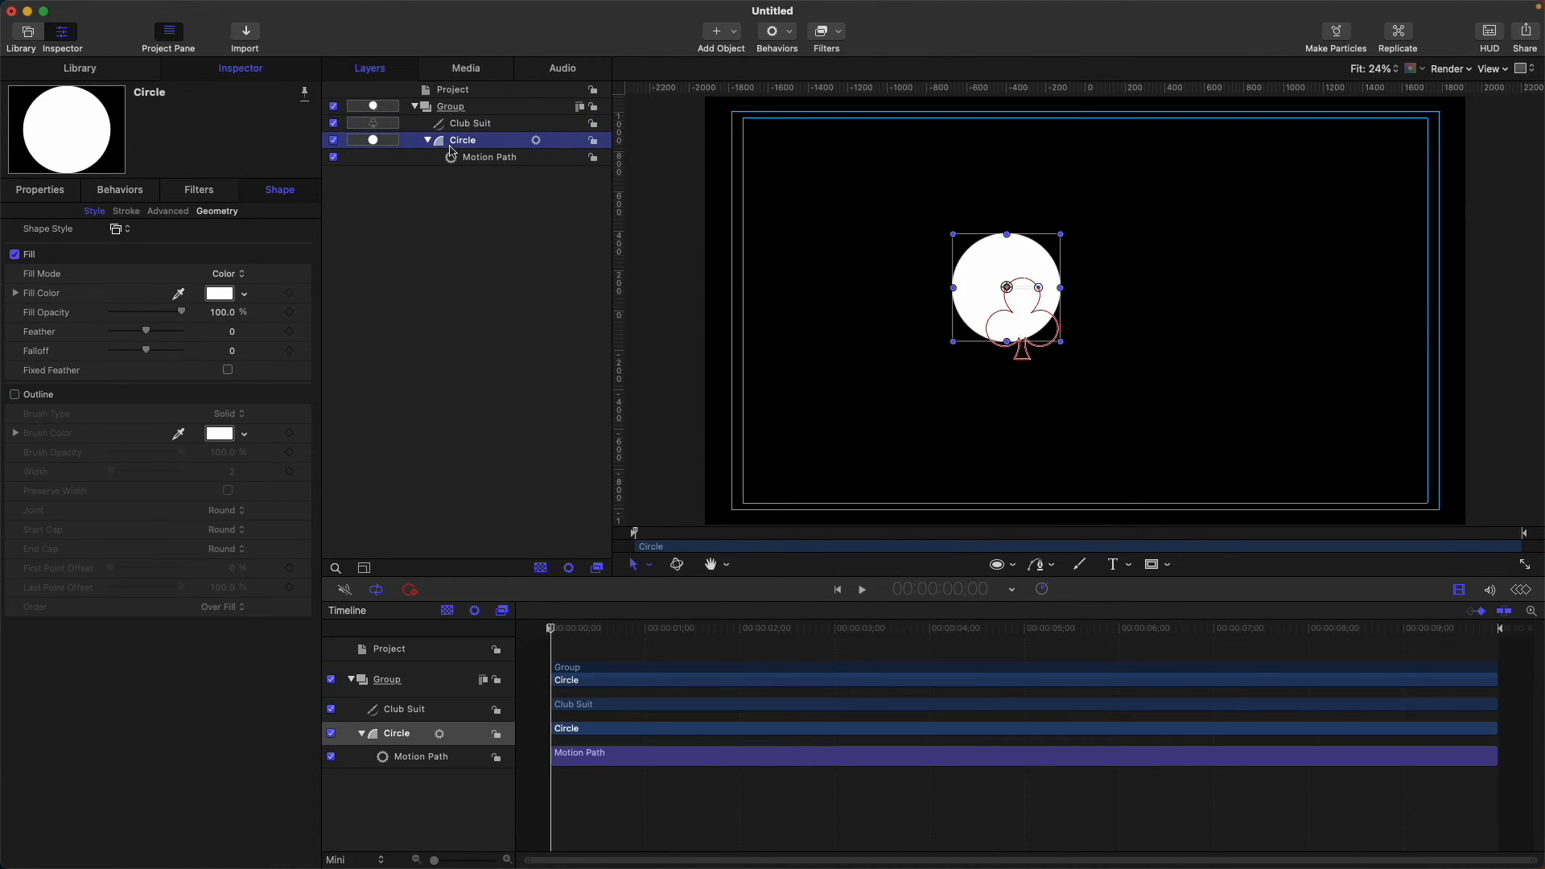
pyautogui.click(1011, 303)
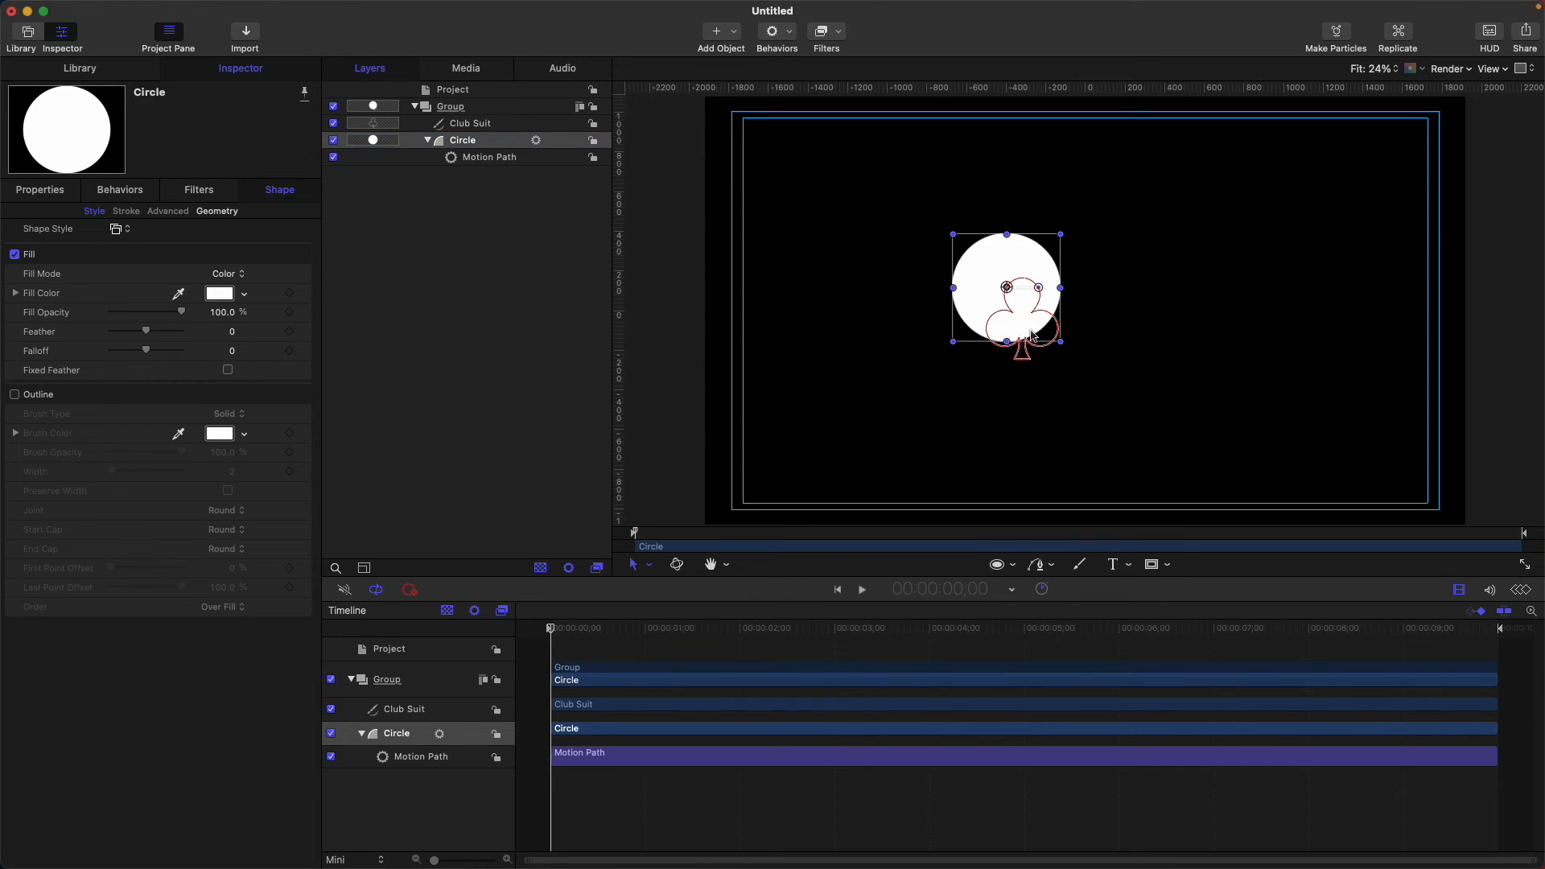
pyautogui.click(481, 125)
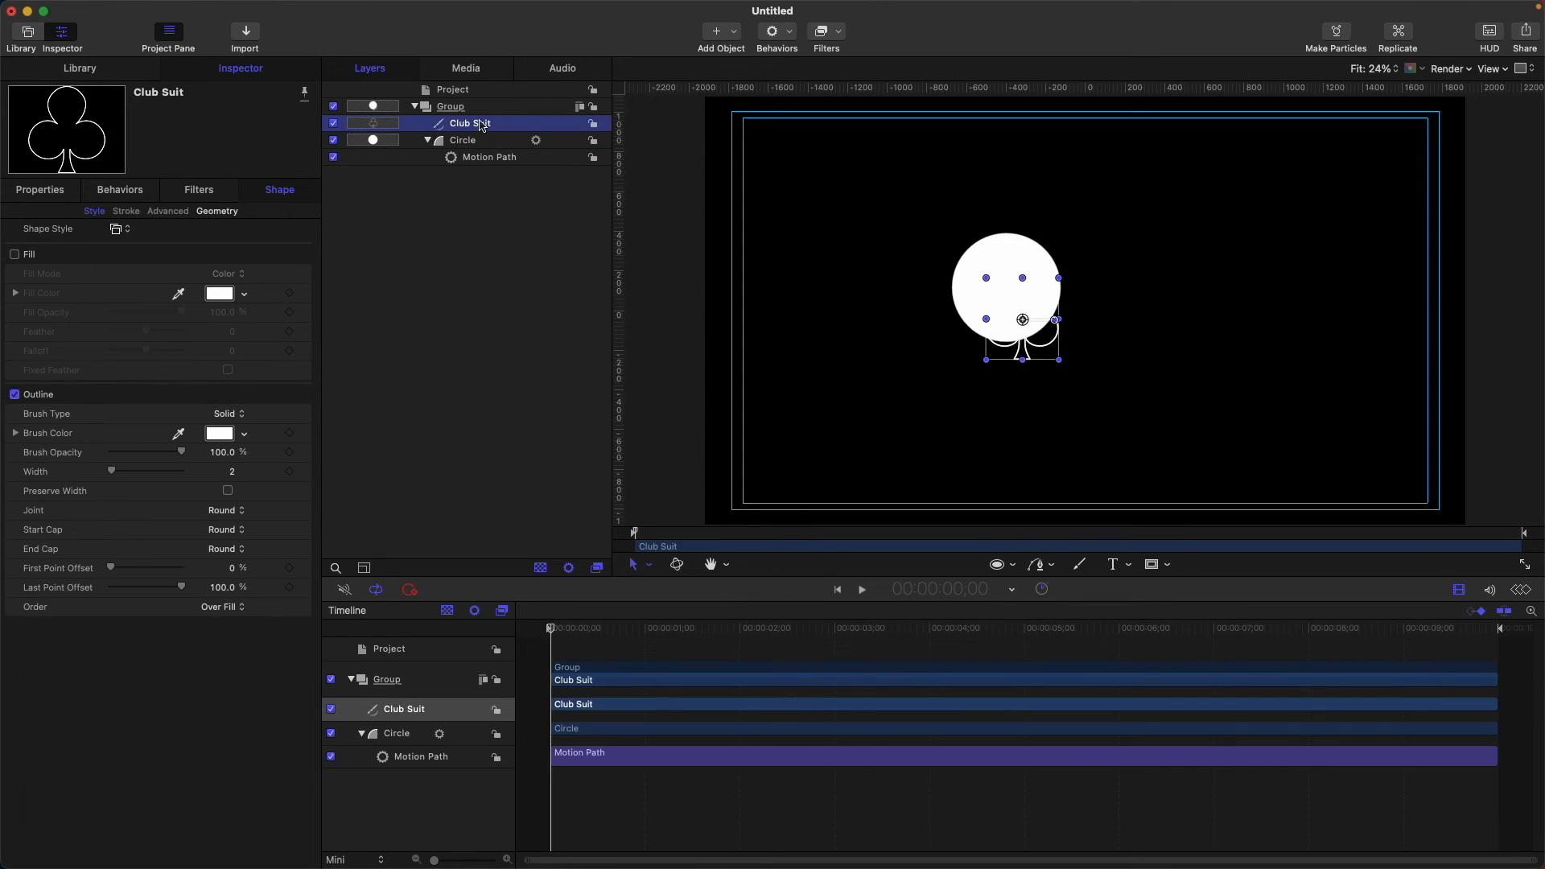
pyautogui.moveTo(1029, 325); pyautogui.dragTo(1189, 331)
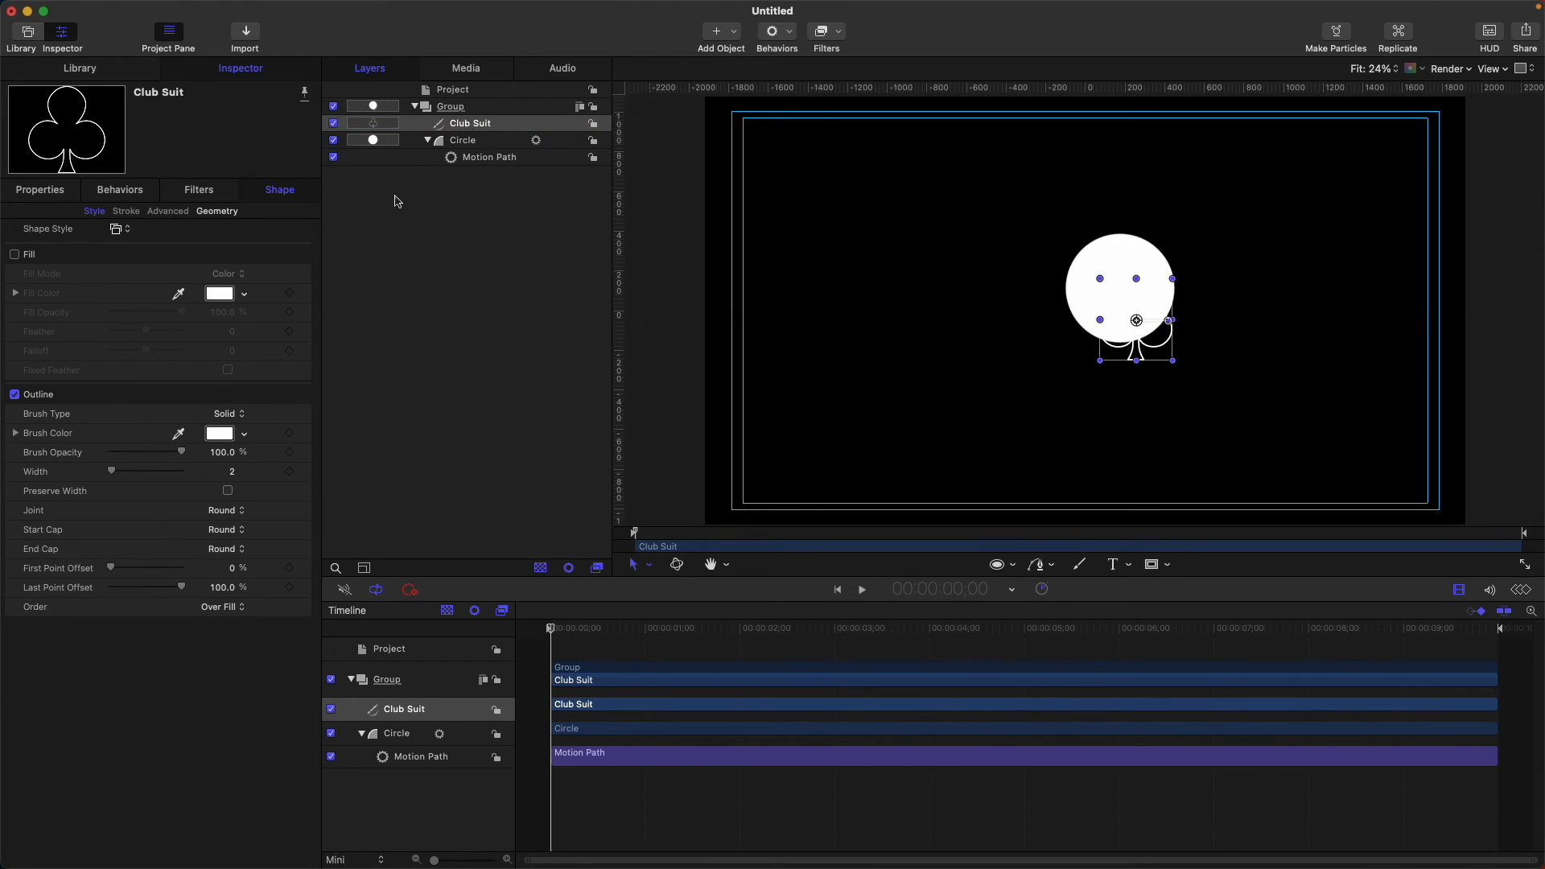
pyautogui.click(510, 157)
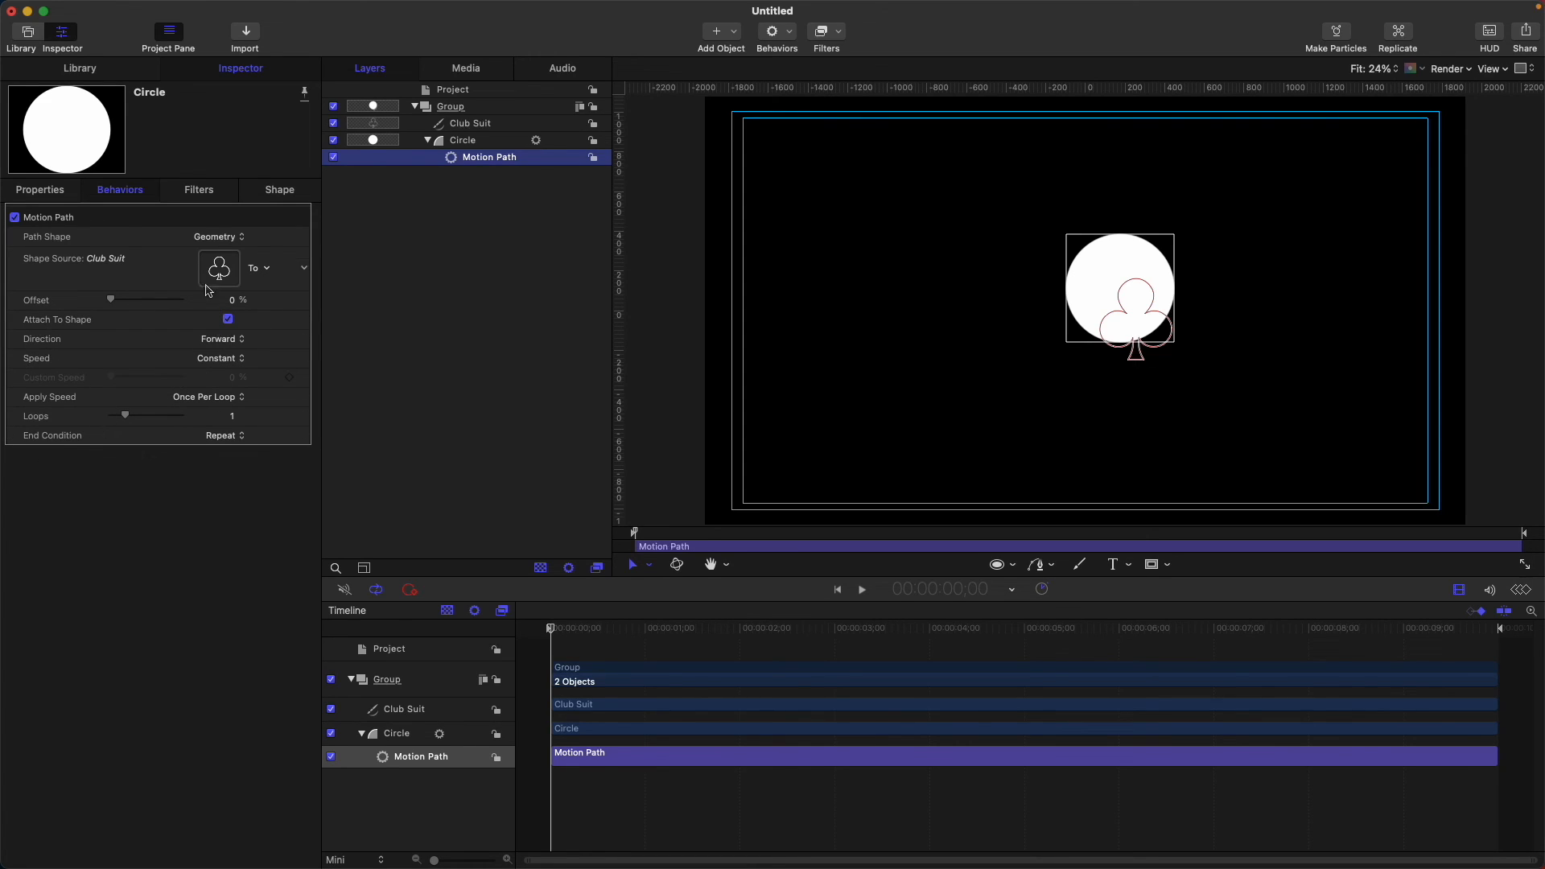
# Switch the Motion Path's Path Shape to Open Spline.
pyautogui.click(234, 237)
pyautogui.click(217, 151)
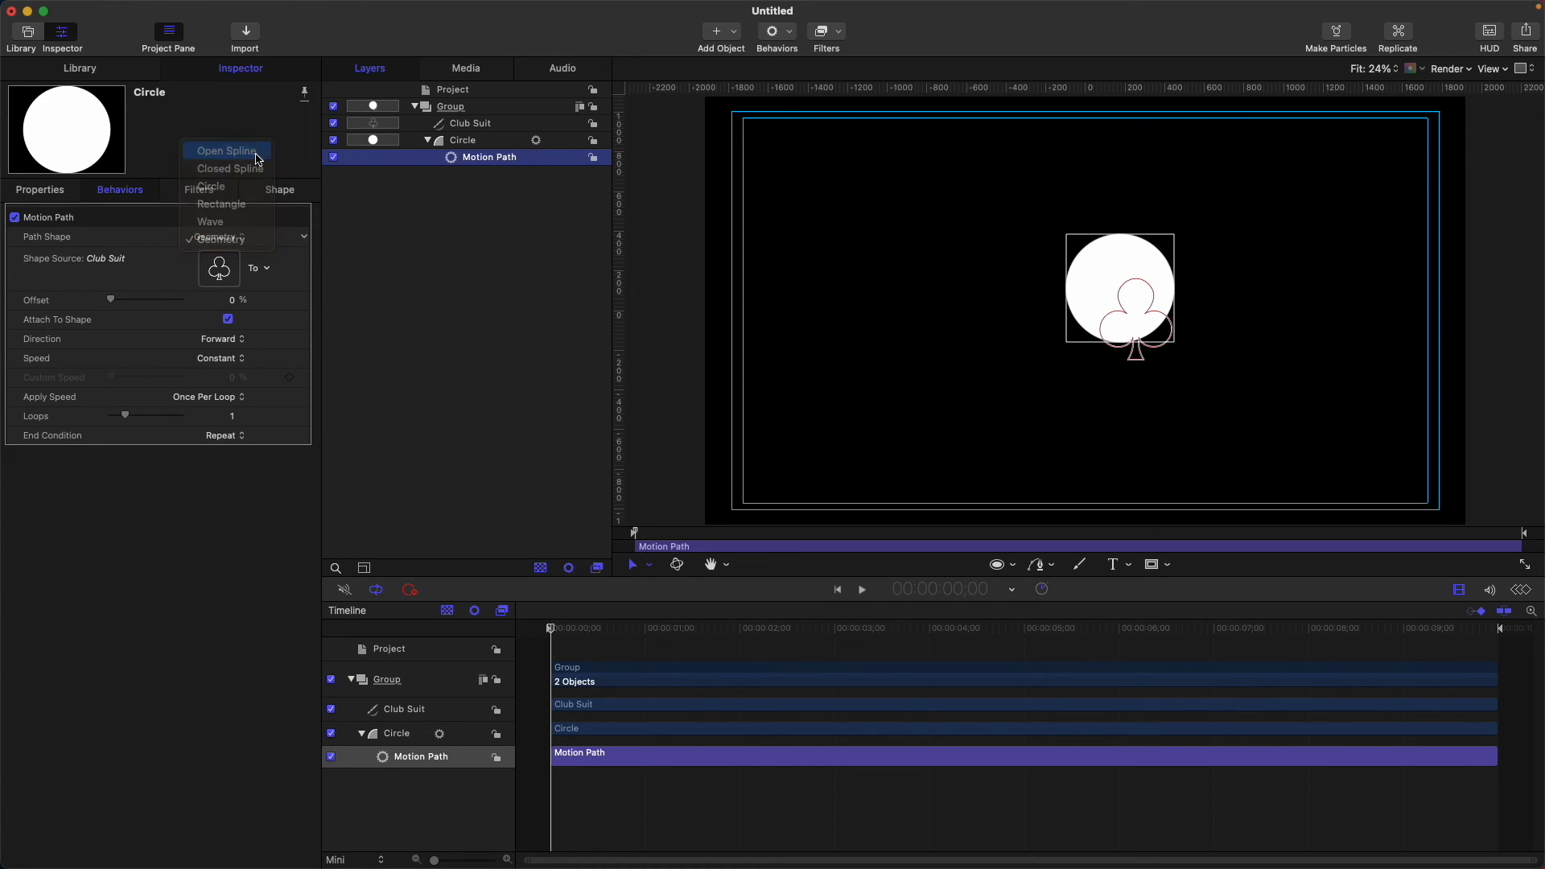